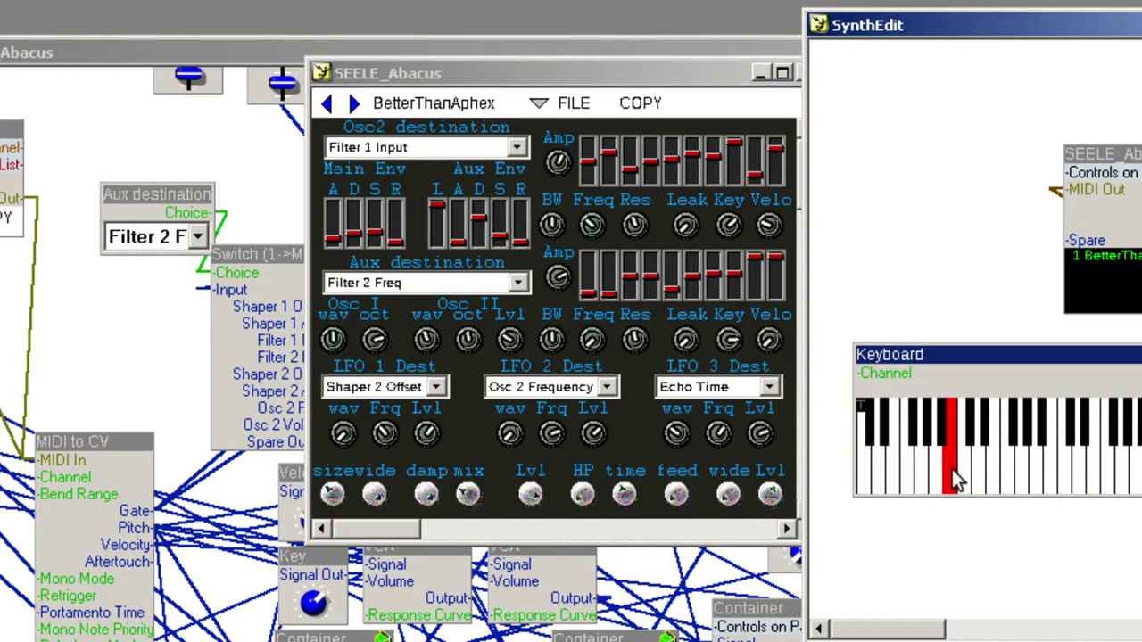
Raise the main envelope's sustain on the BetterThanAphex preset and return to the keyboard to play it
left_click(380, 245)
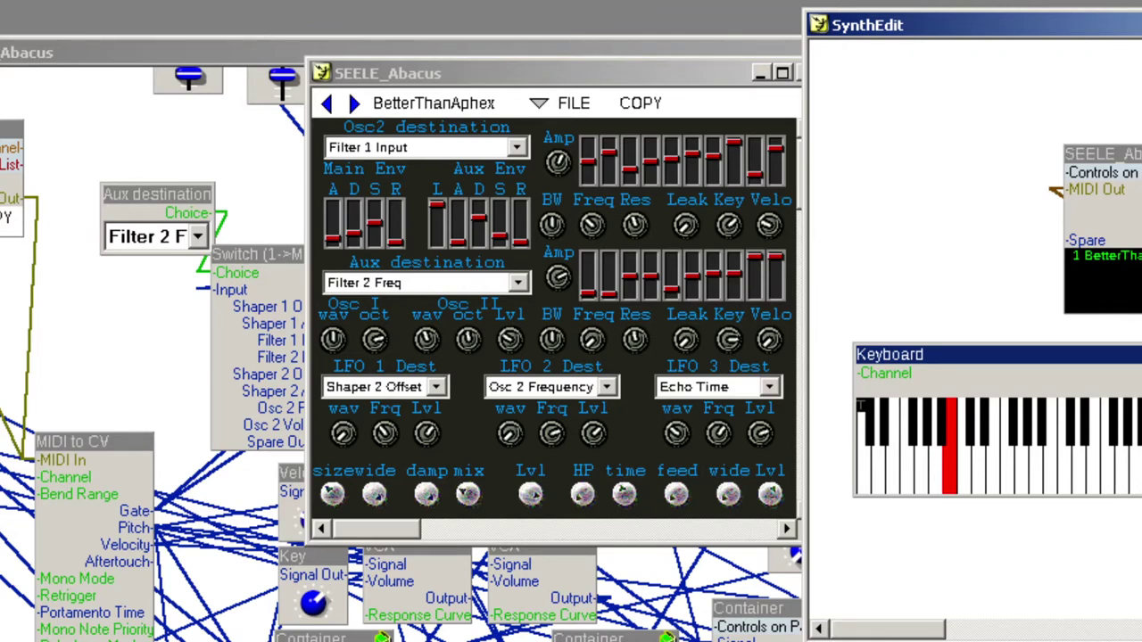
left_click(382, 209)
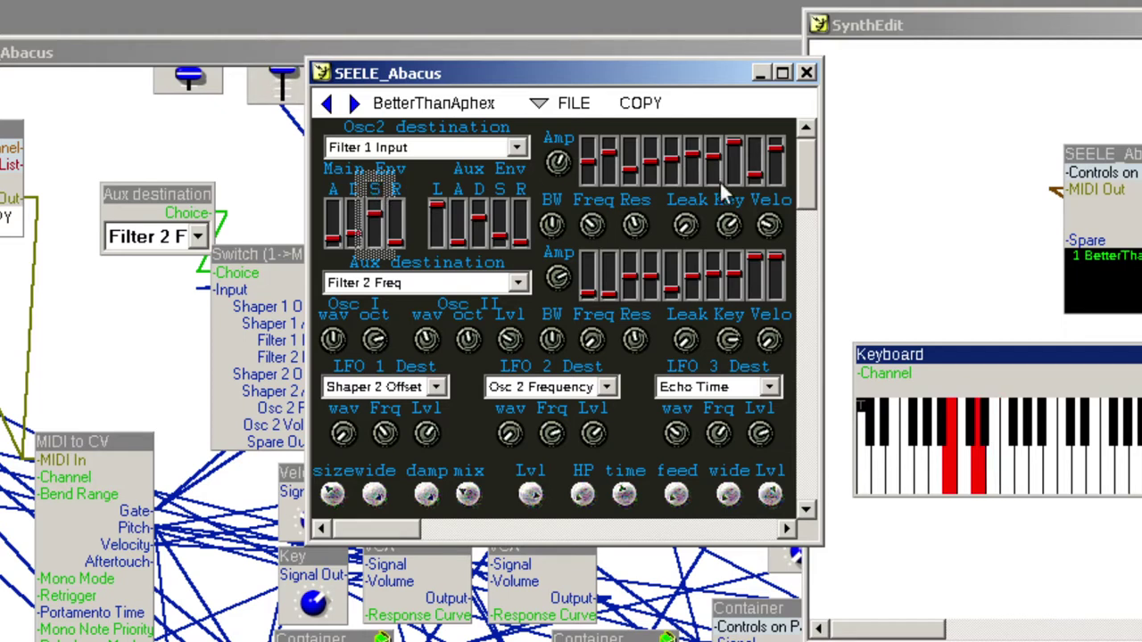
key("alt+Tab")
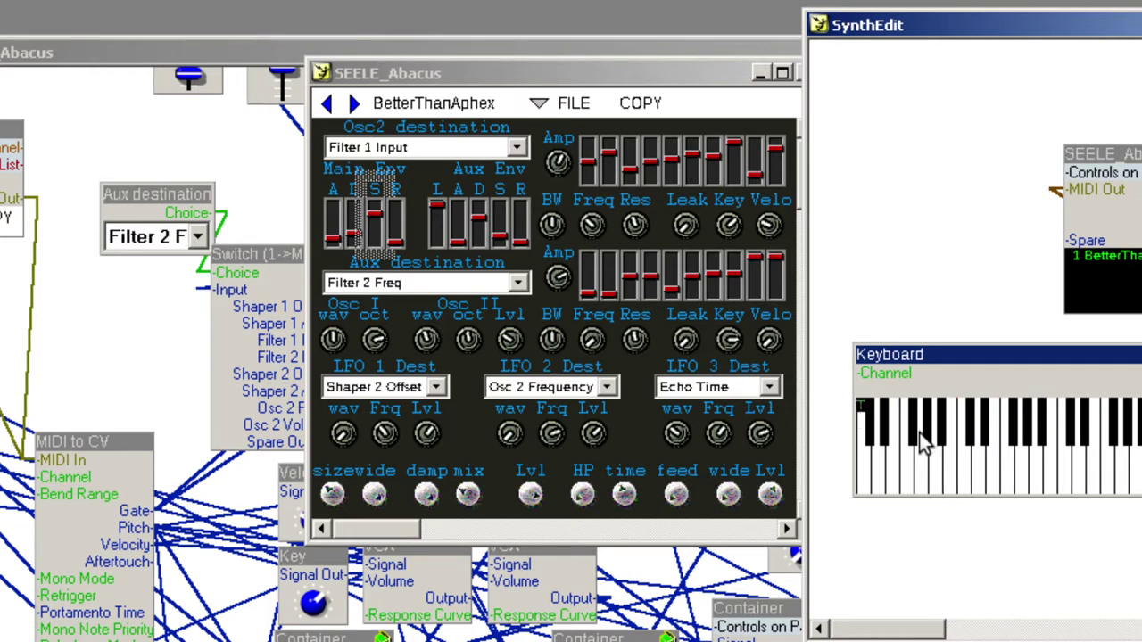
Load the Pad Horn preset, adjust the Lvl knob between mix and HP, and select the SEELE_Abacus module
left_click(466, 79)
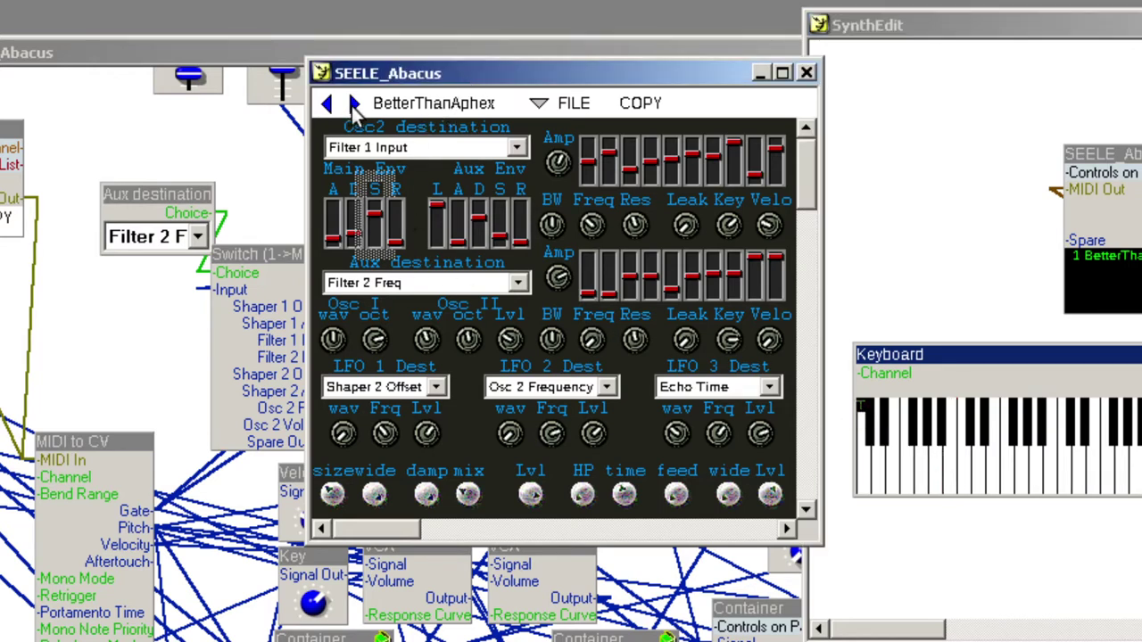
left_click(353, 104)
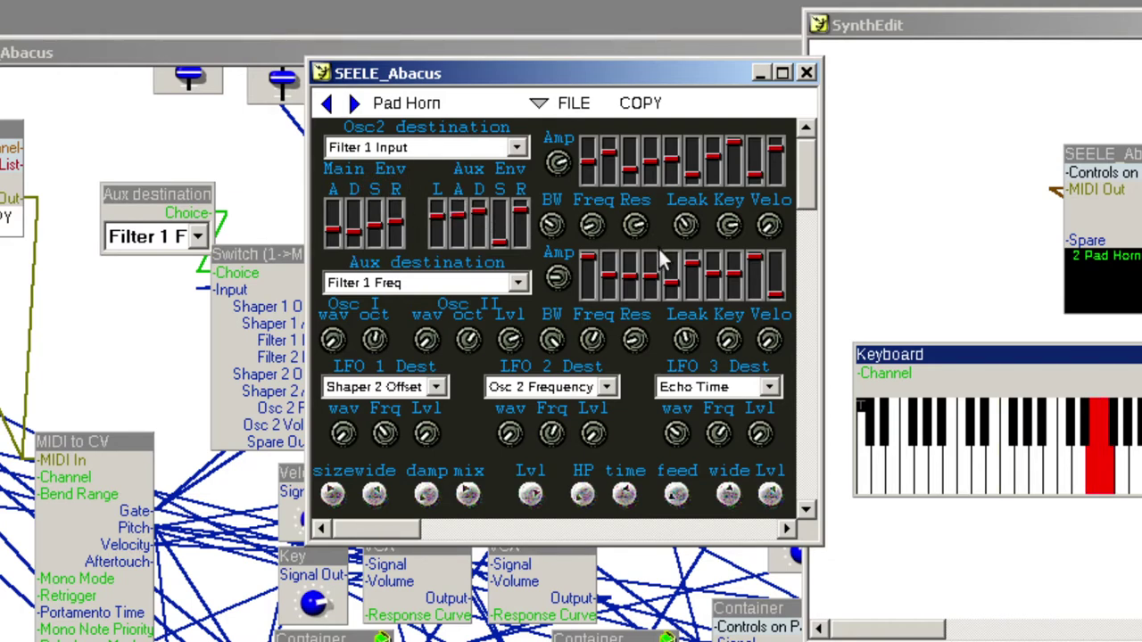
left_click(526, 496)
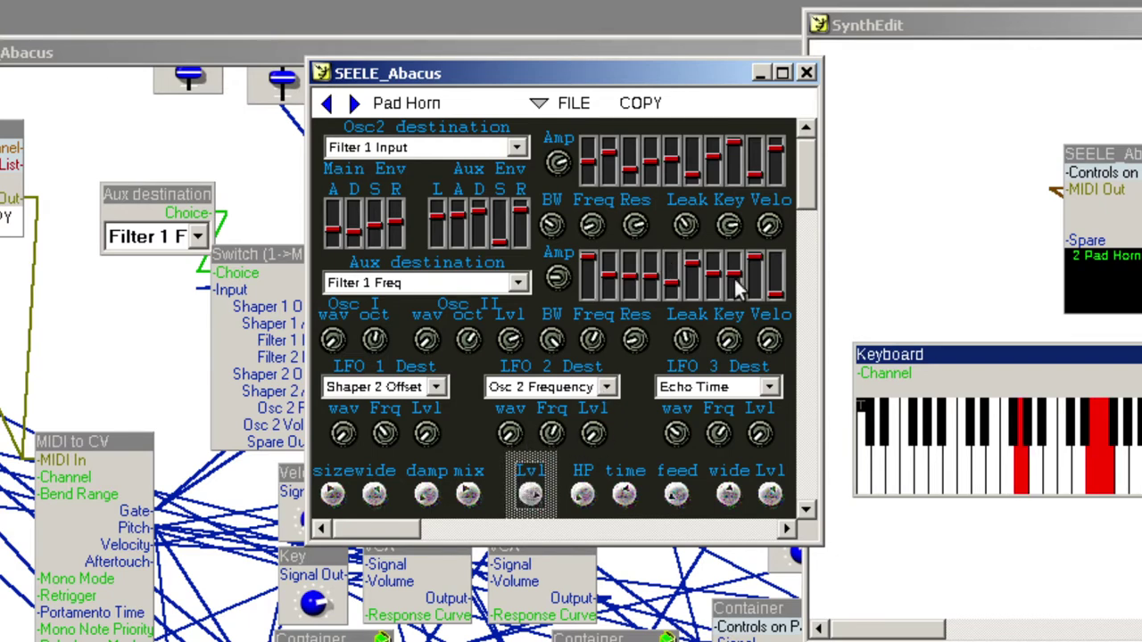
left_click(1127, 157)
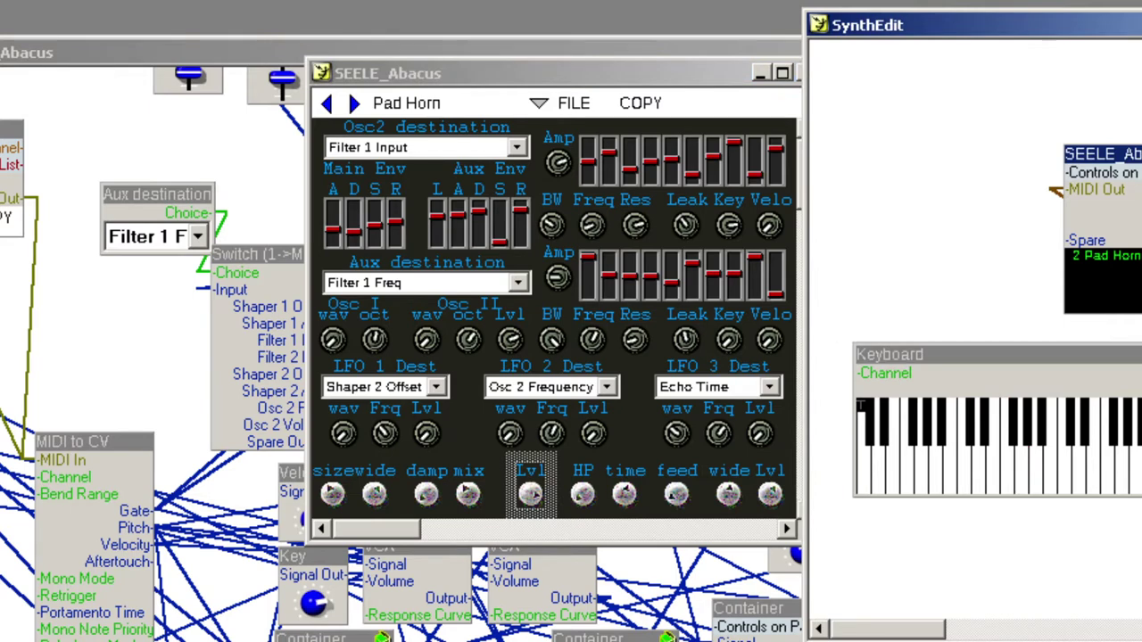
Audition the Gut Punch 1 and Gut Punch 2 presets, nudging the synth panel window slightly aside
left_click(353, 104)
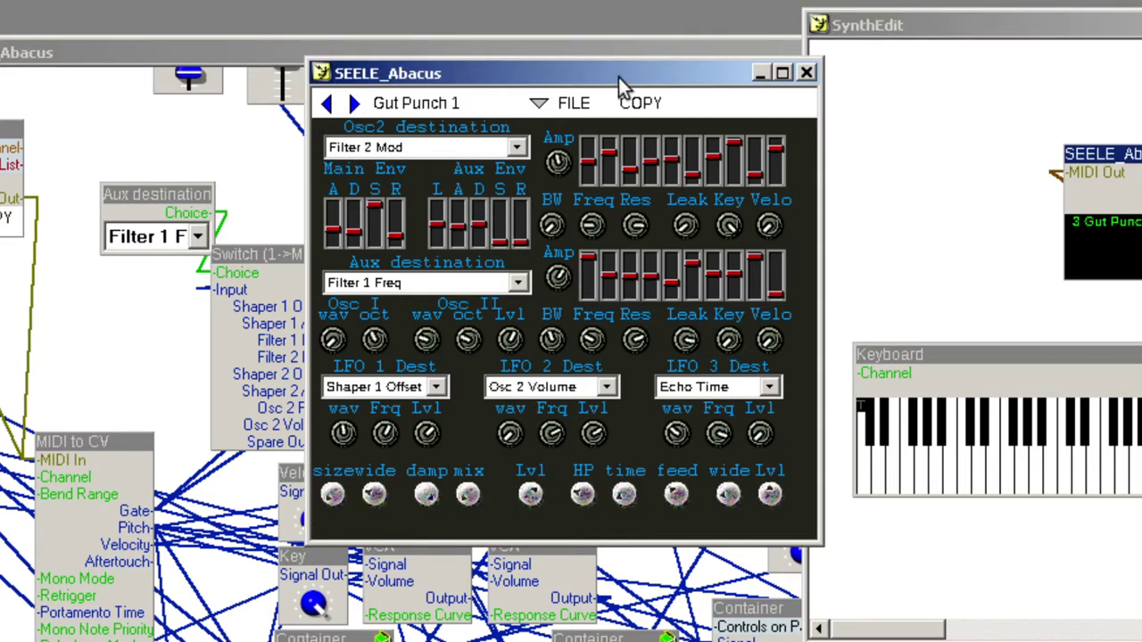
left_click_drag(619, 77, 592, 75)
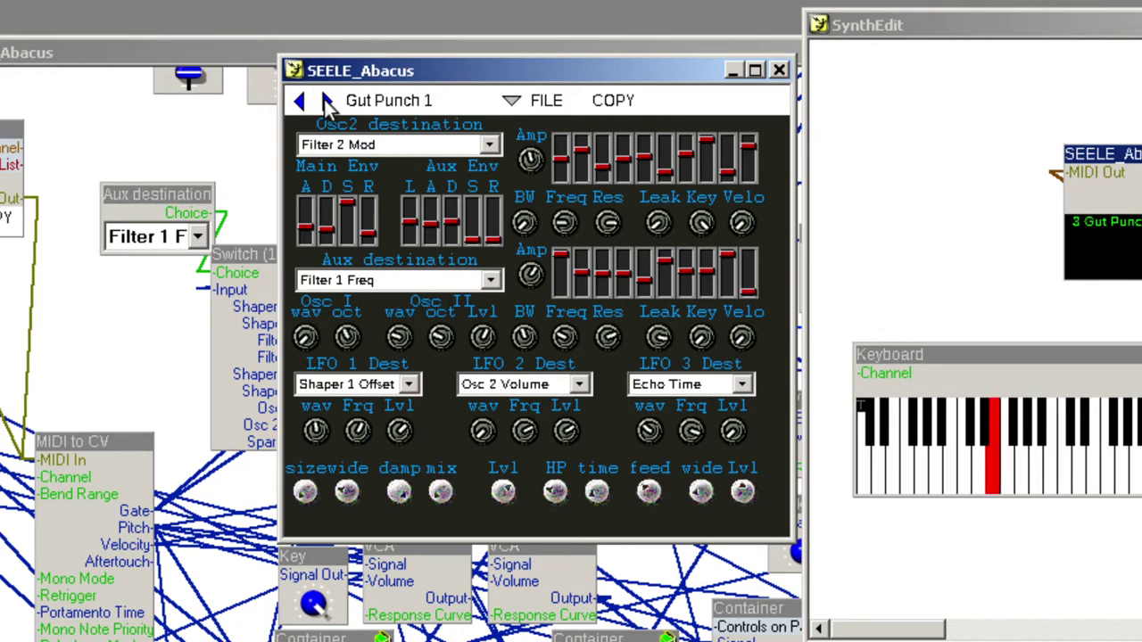
left_click(326, 100)
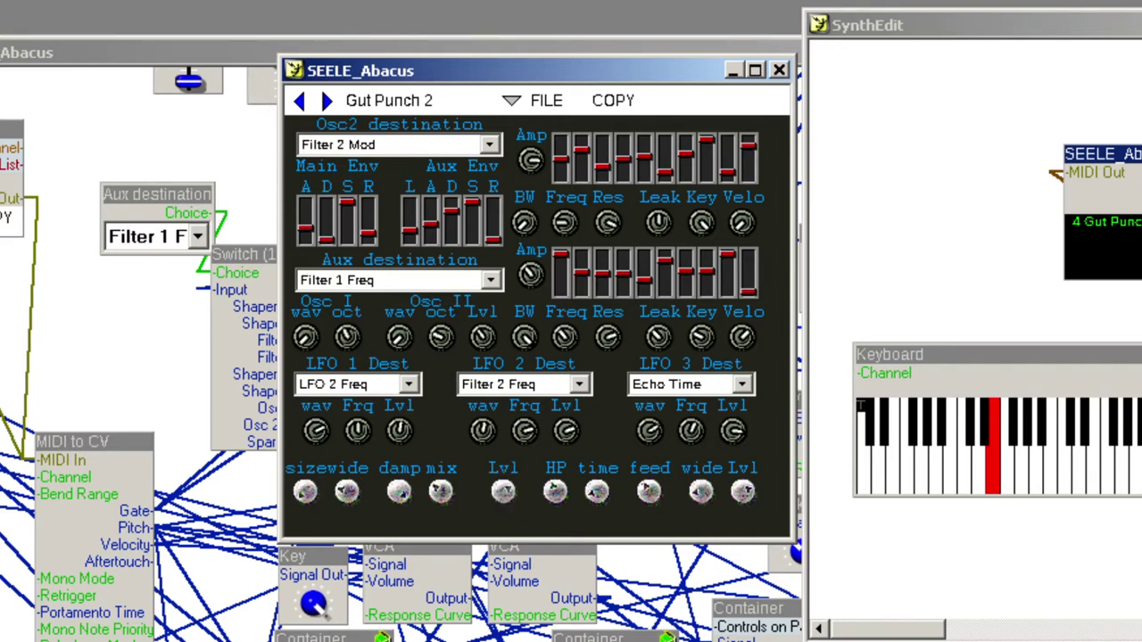
left_click(874, 500)
Load the Percussive Weird Sh preset, adjust the Lvl knob between mix and HP, and raise the main envelope's attack and decay
left_click(327, 101)
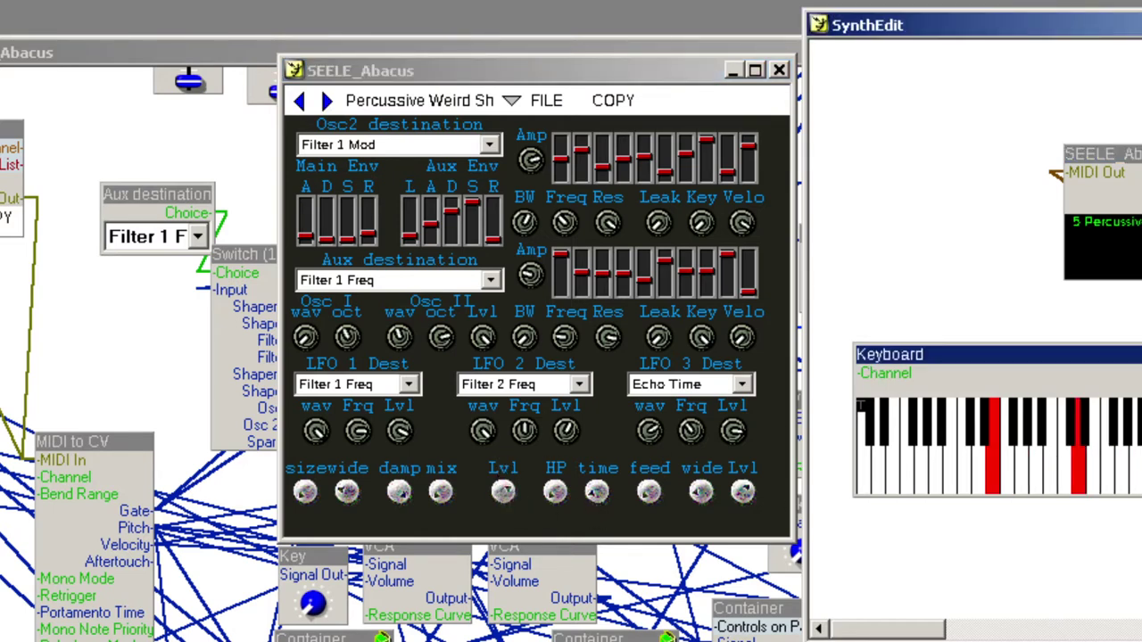
left_click(500, 497)
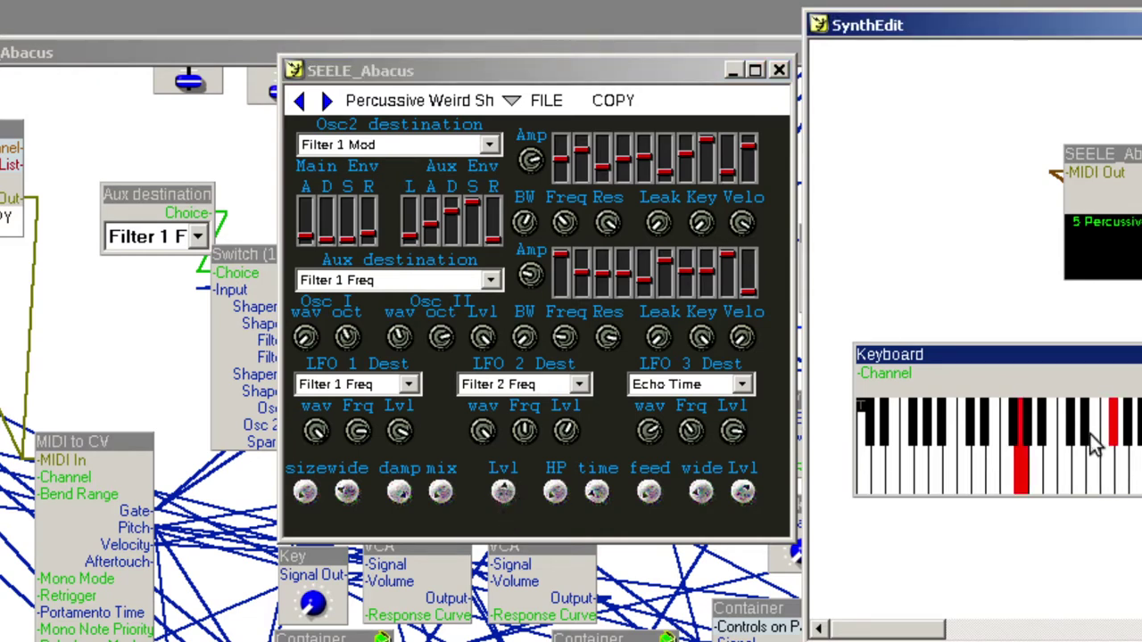
left_click(330, 181)
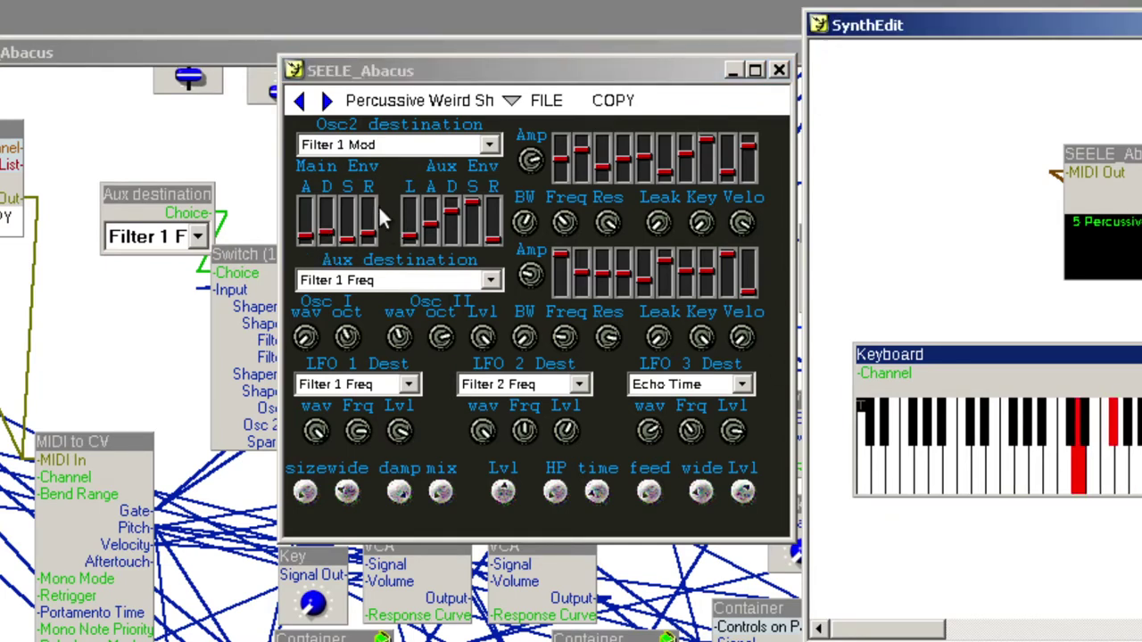
left_click_drag(325, 231, 325, 221)
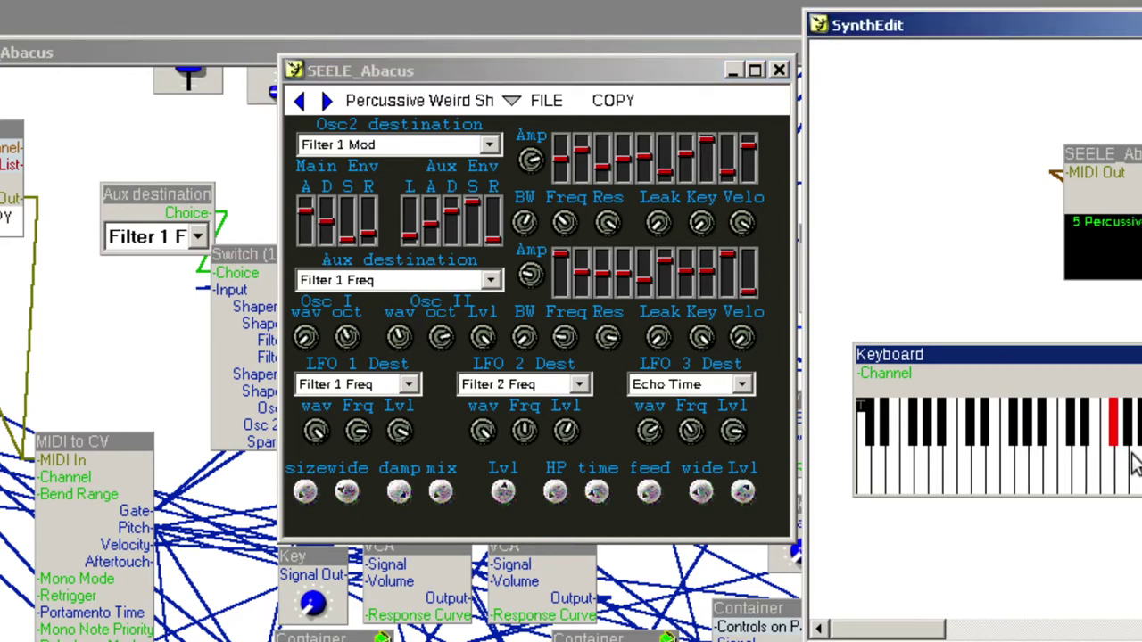
Audition the Dysfunctional Bass preset, and load Rattling Kalimba with its main envelope sustain raised
left_click(327, 101)
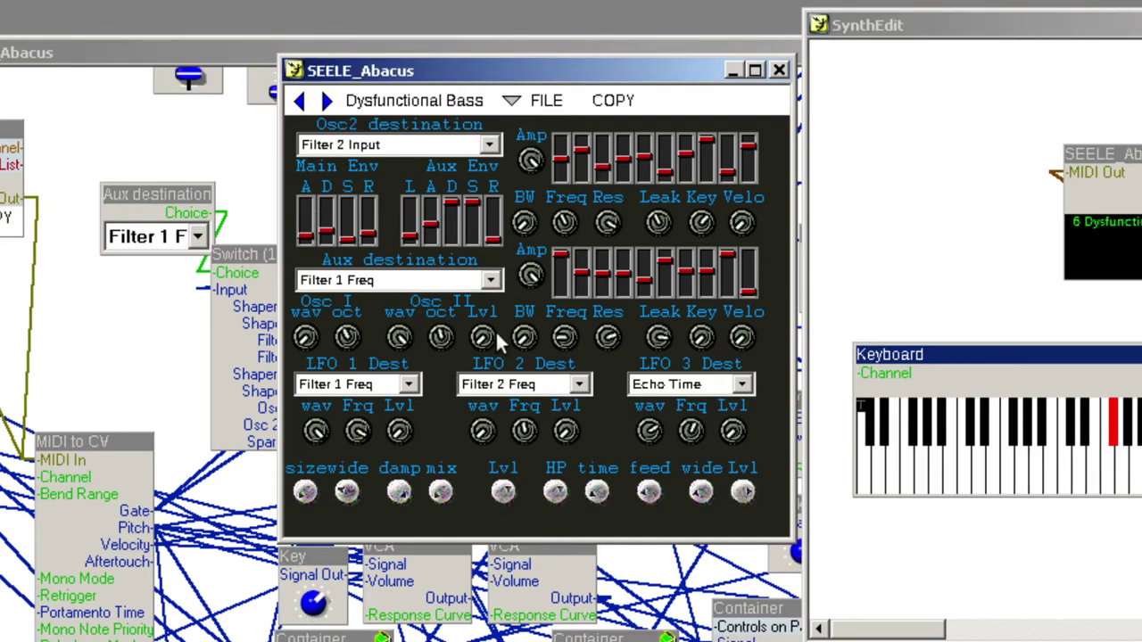
left_click(1122, 446)
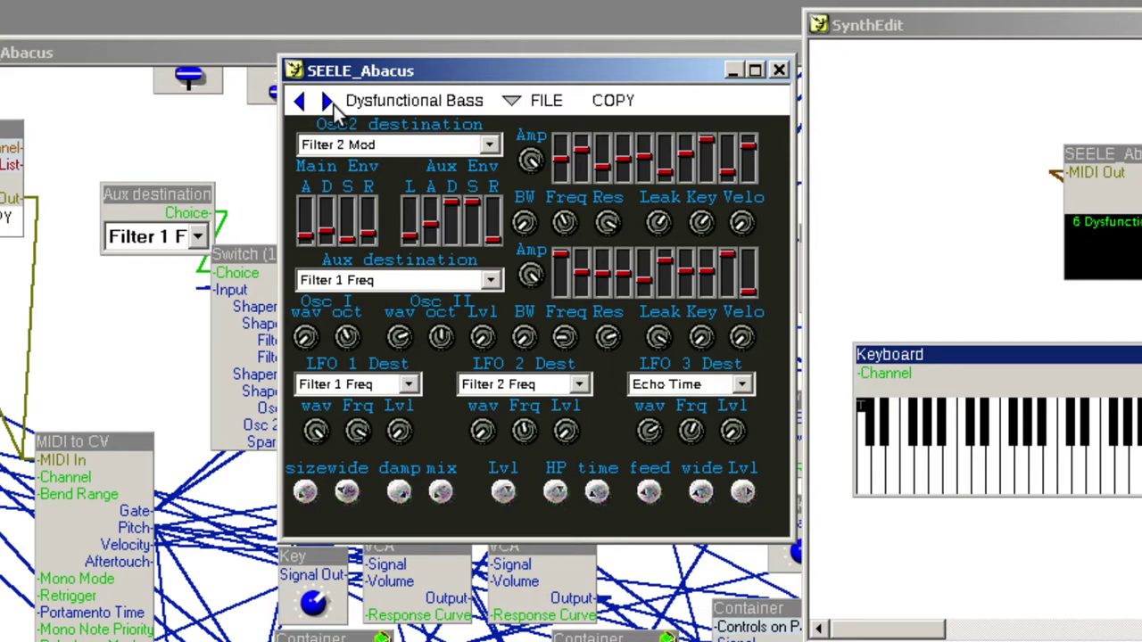
left_click(326, 107)
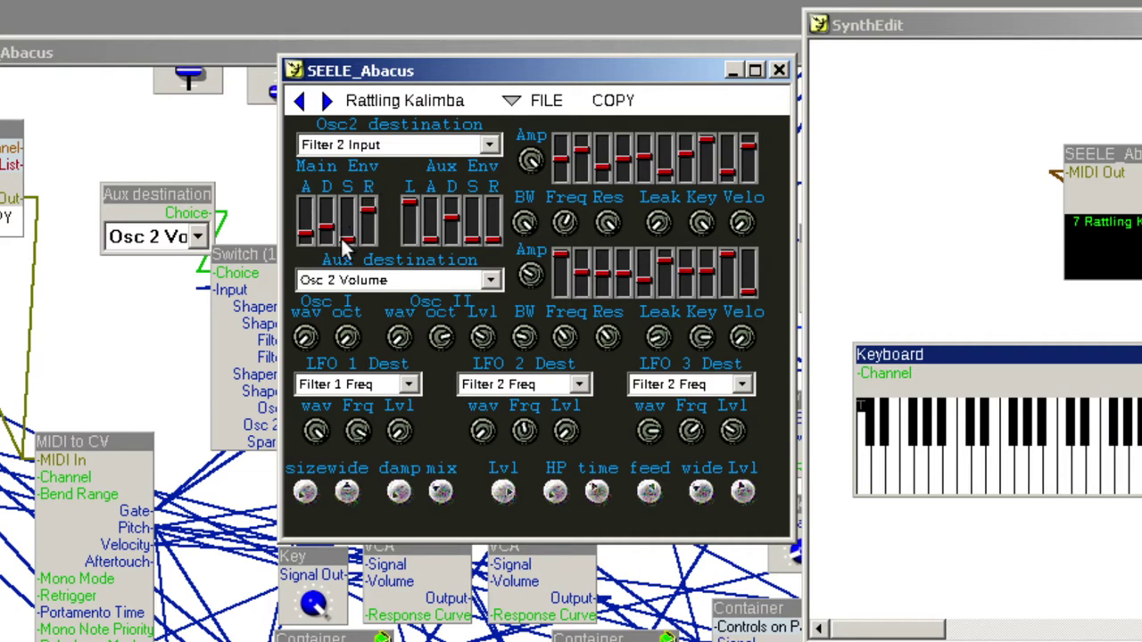
left_click_drag(345, 250, 386, 230)
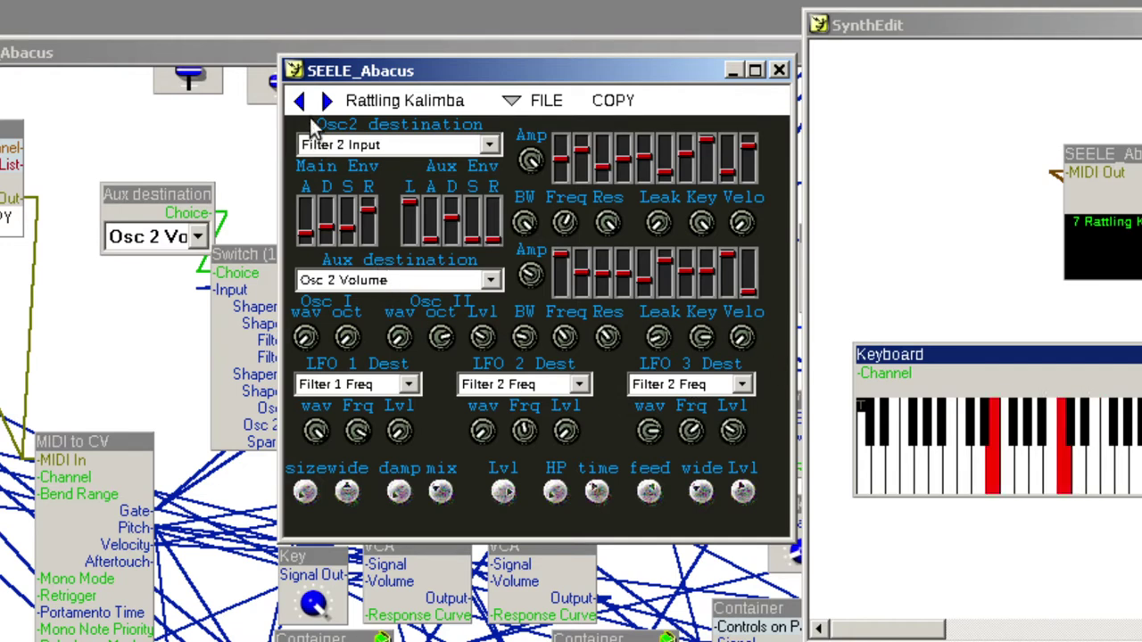
Load the Cliche Solo preset, raise the main envelope's sustain, and adjust LFO 2's level and frequency
left_click(327, 102)
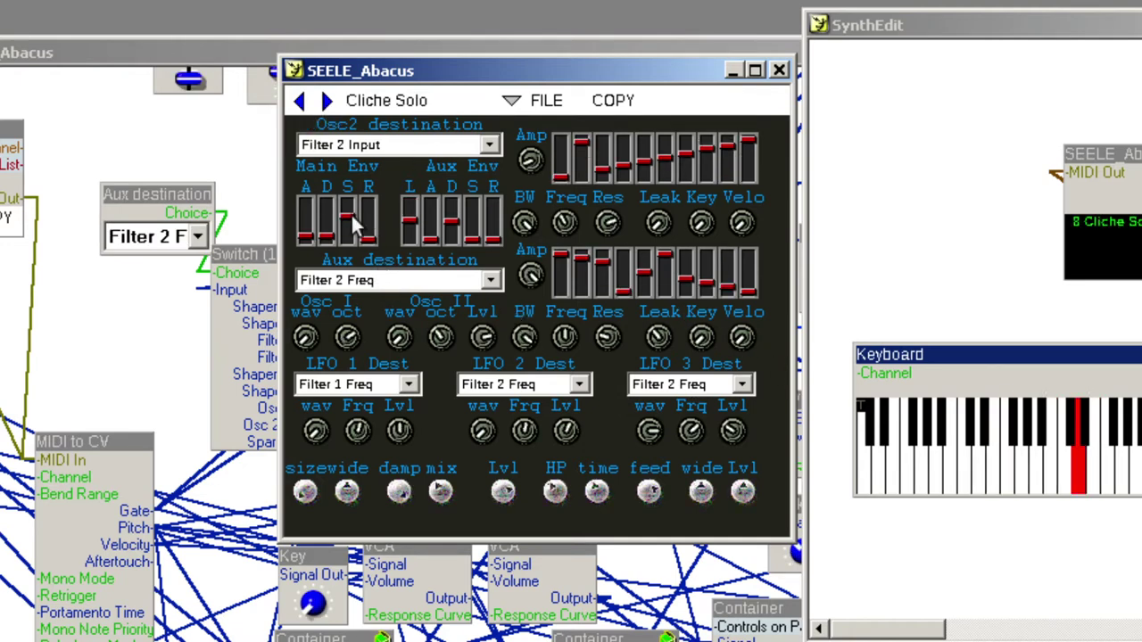
left_click_drag(345, 220, 350, 203)
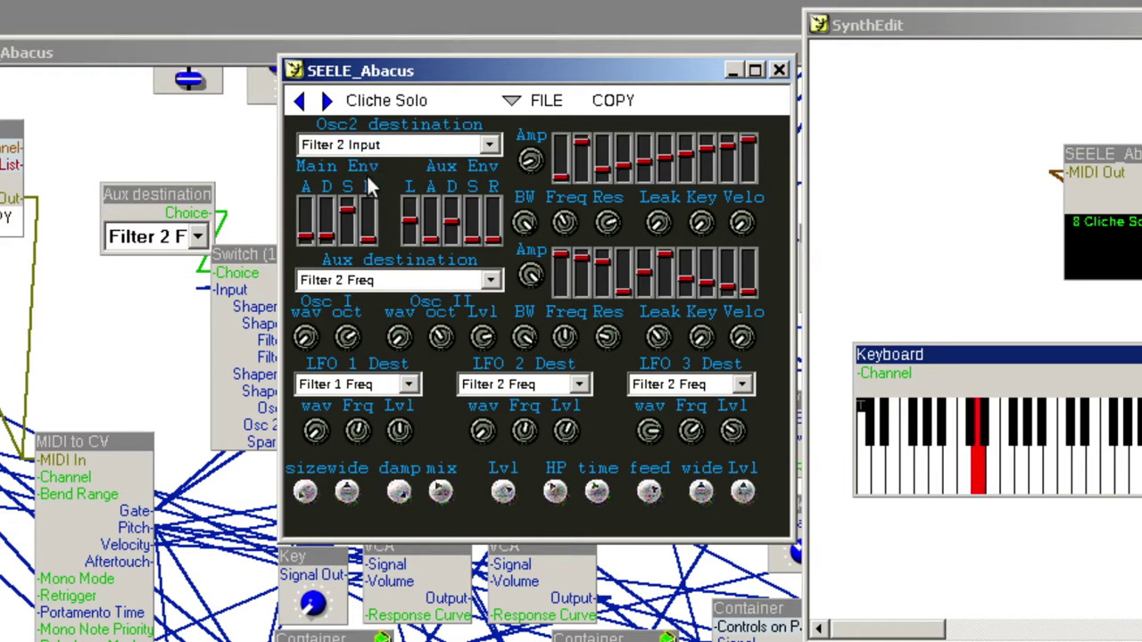
left_click_drag(562, 437, 553, 332)
left_click_drag(524, 415, 525, 367)
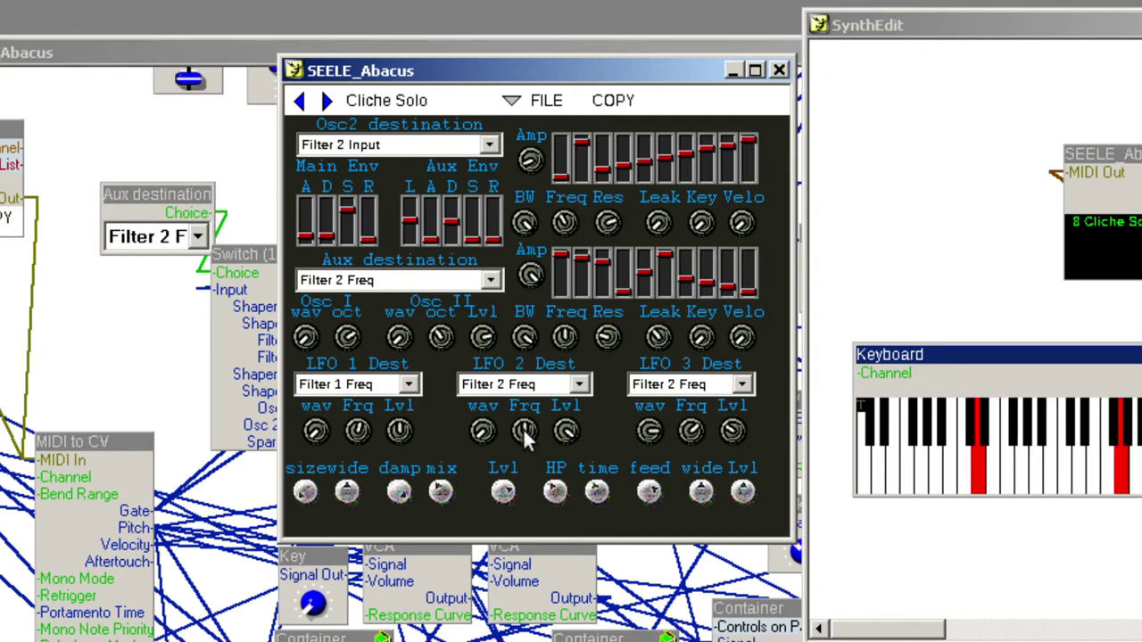
left_click_drag(524, 431, 530, 403)
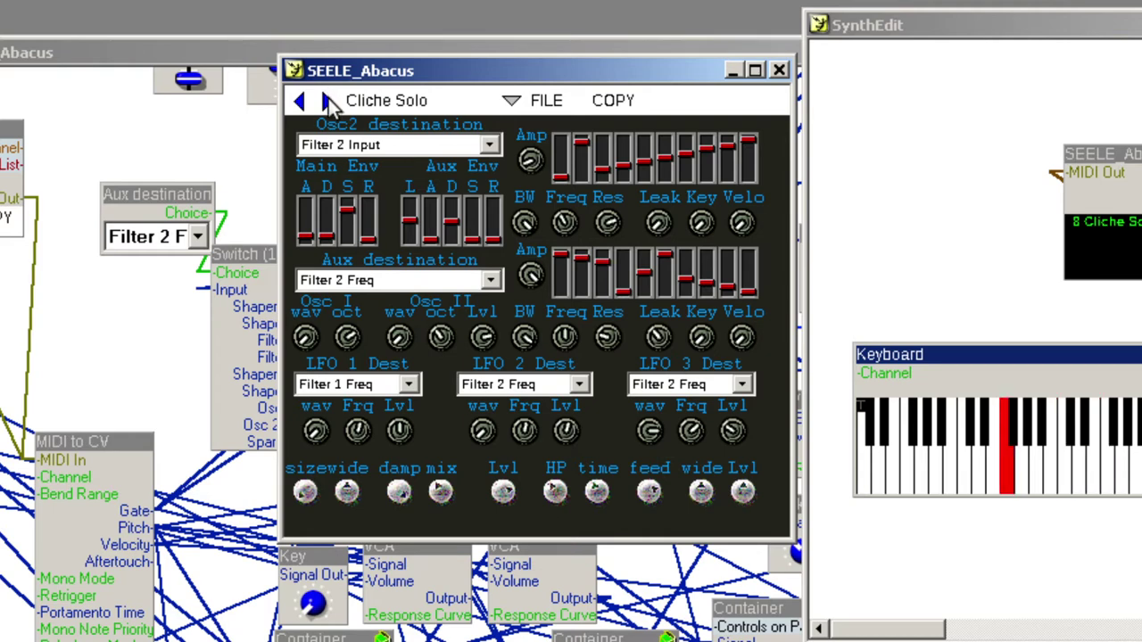
Step through the two dubstep presets to MicroTonal Perc and play it on the keyboard
left_click(328, 100)
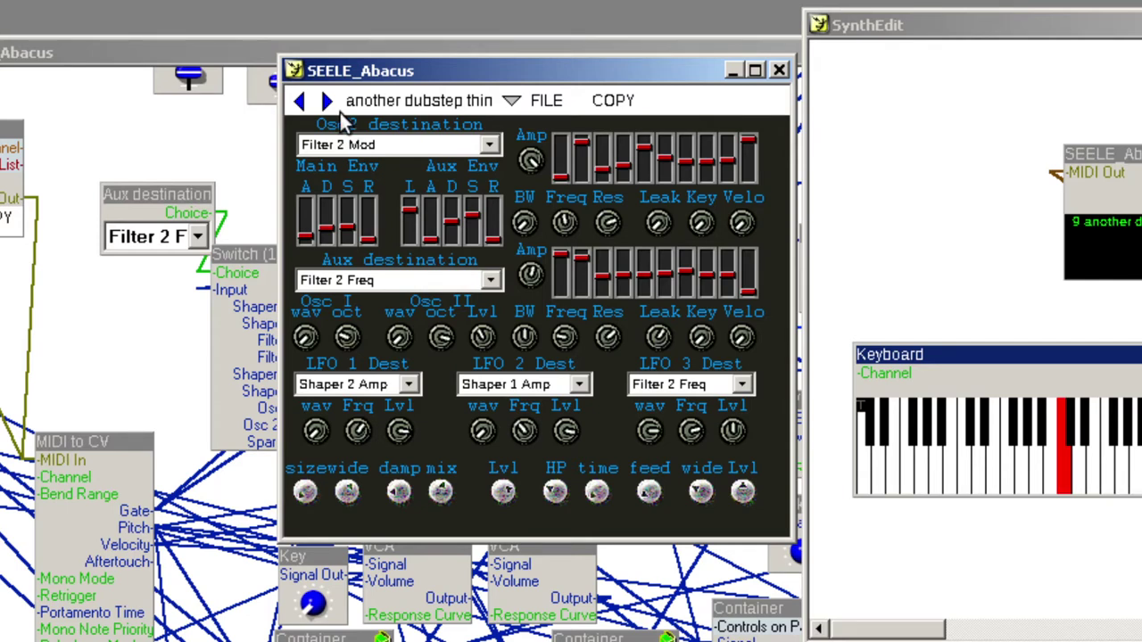
left_click(329, 100)
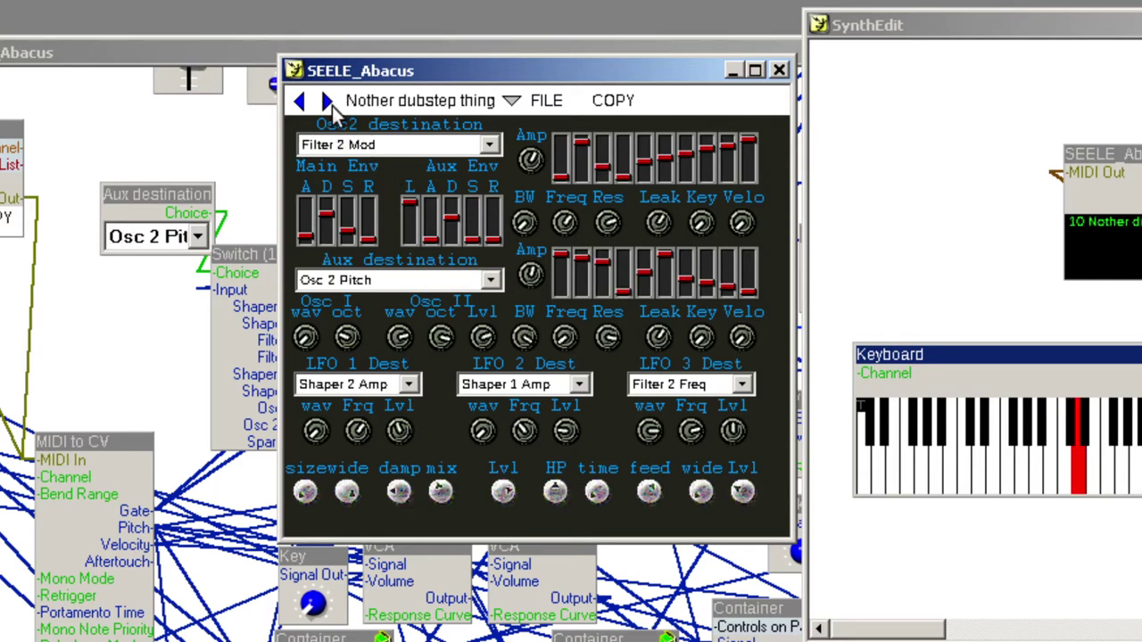
left_click(330, 102)
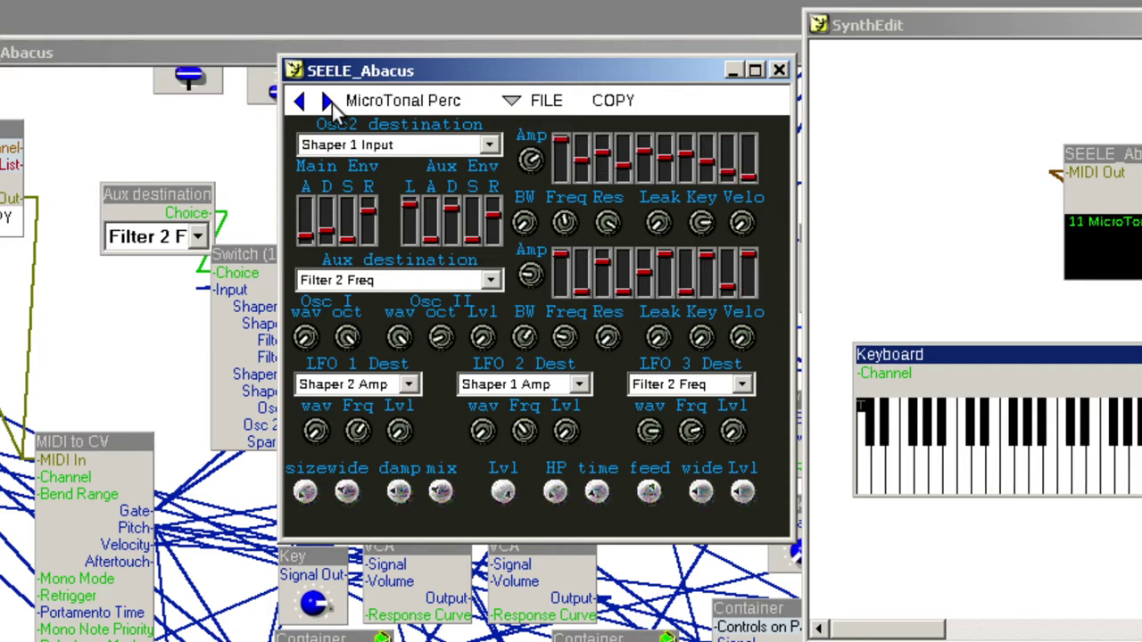
key("alt+Tab")
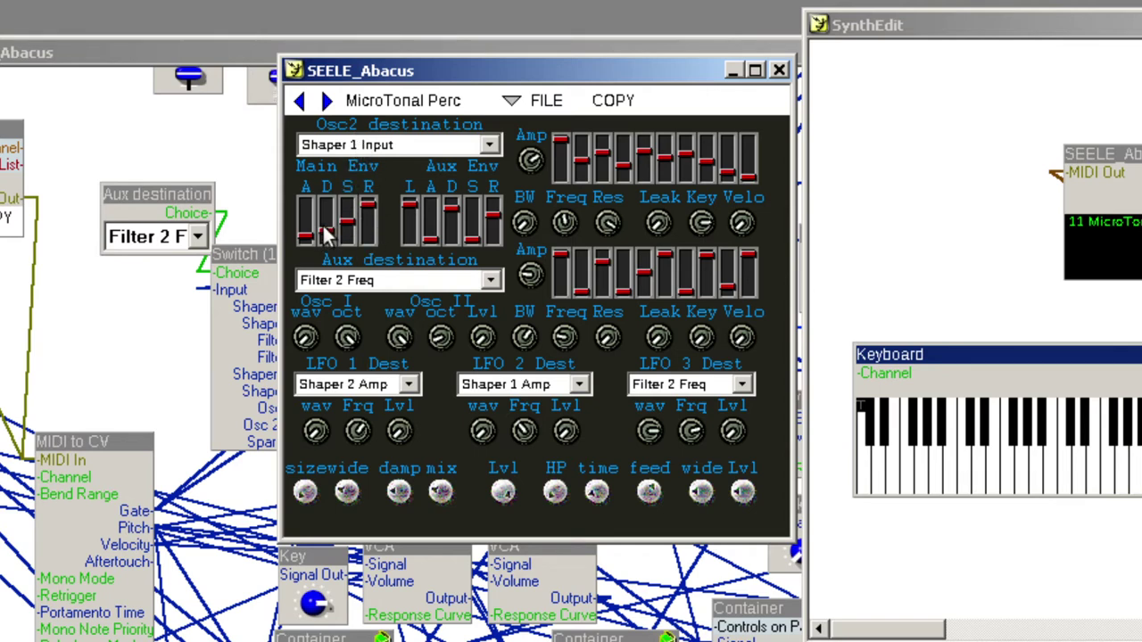
left_click(1135, 418)
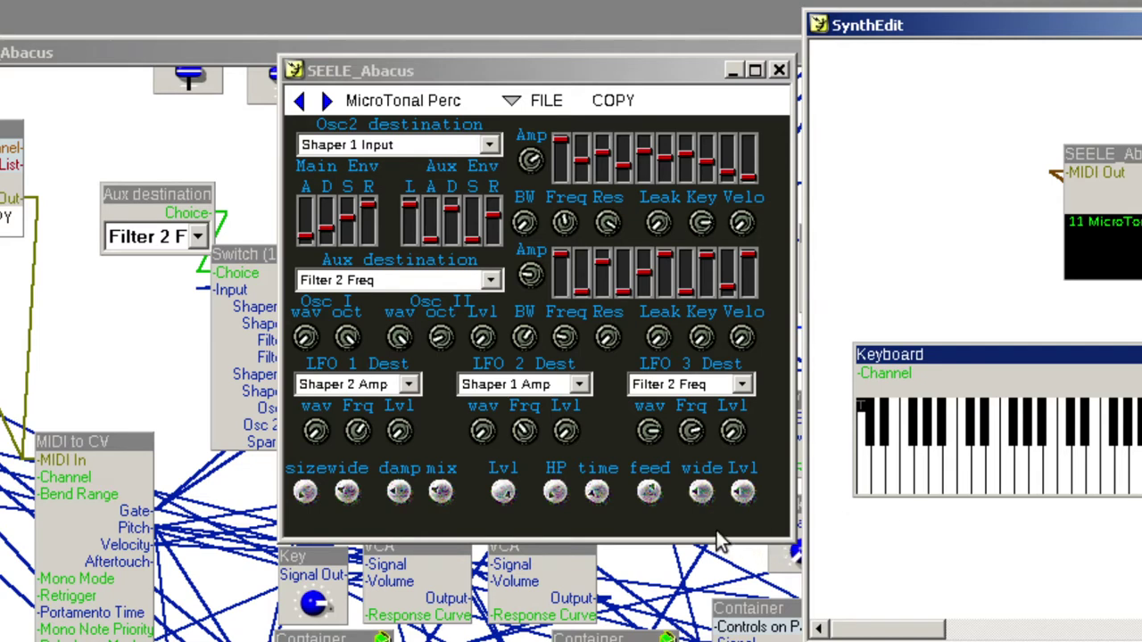
Raise MicroTonal Perc's echo Lvl and the mix knob beside damp, and play notes on the keyboard
left_click_drag(743, 491, 749, 443)
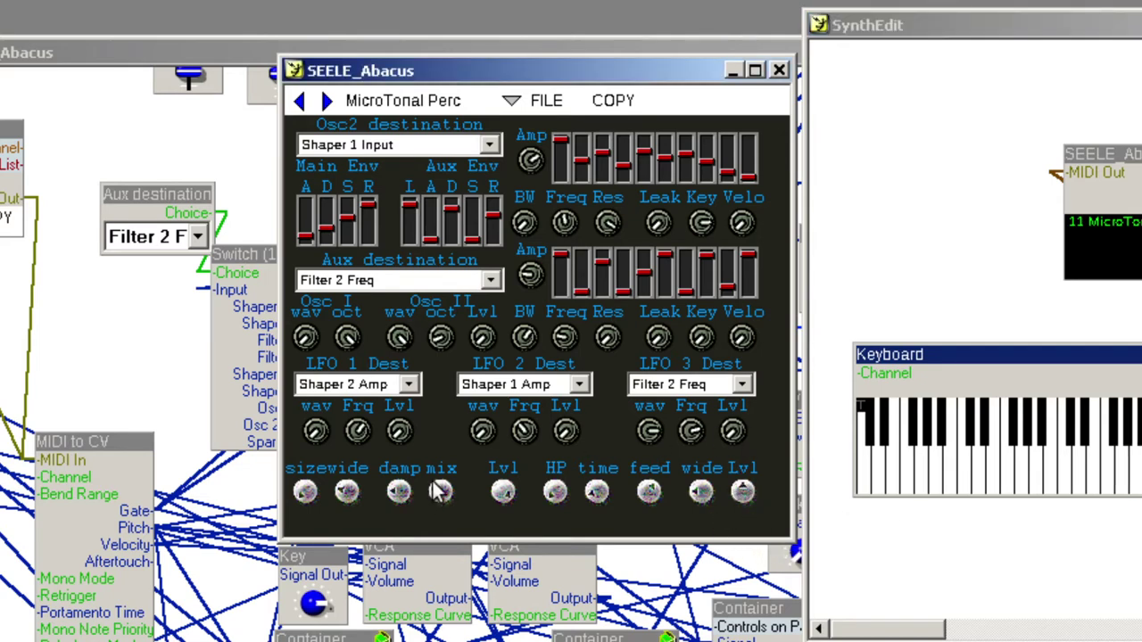
left_click_drag(437, 496, 443, 440)
left_click(940, 426)
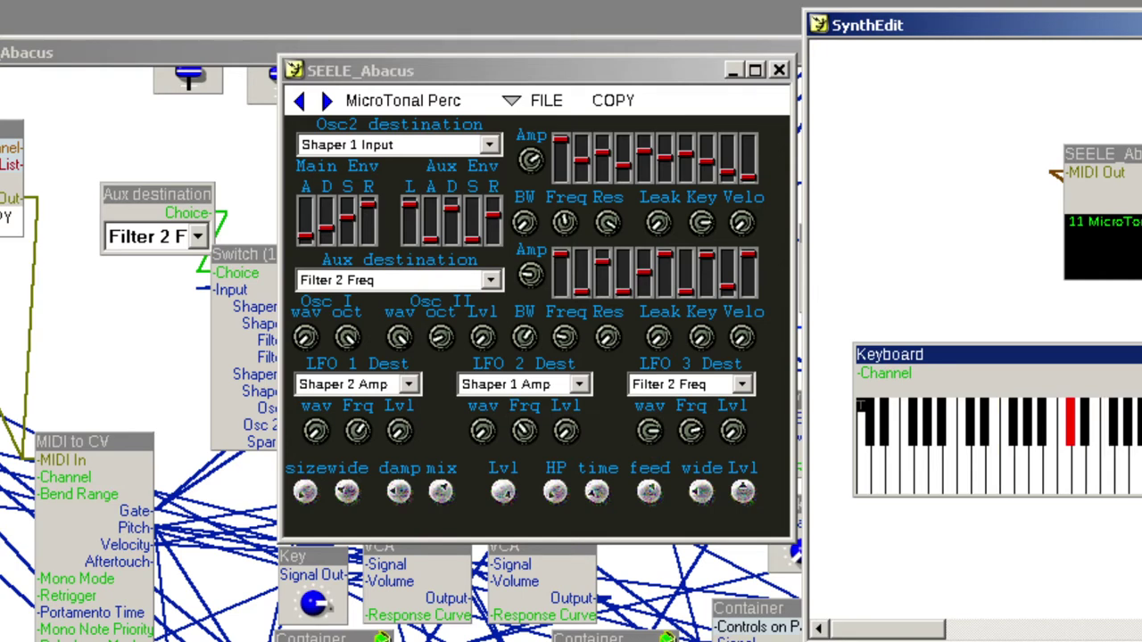
left_click(876, 444)
Step through Cybergrunge Hoover, both Microtonal Chiptune presets, Natural Organ 1 and Natural Organ 2 to Mega Atmosphere
left_click(328, 101)
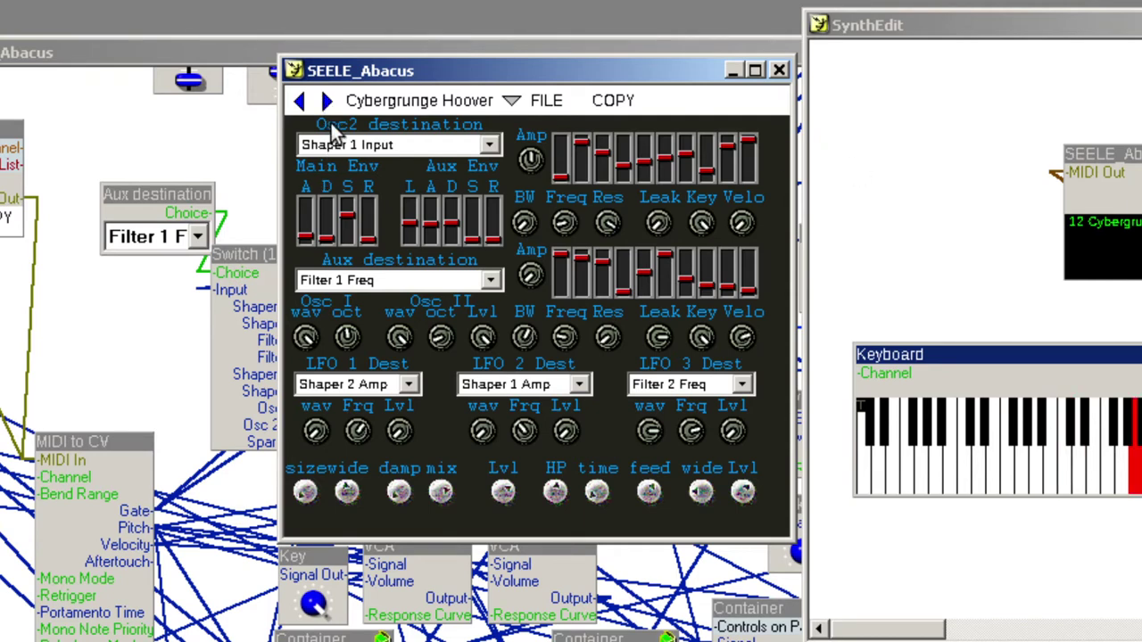
left_click(326, 101)
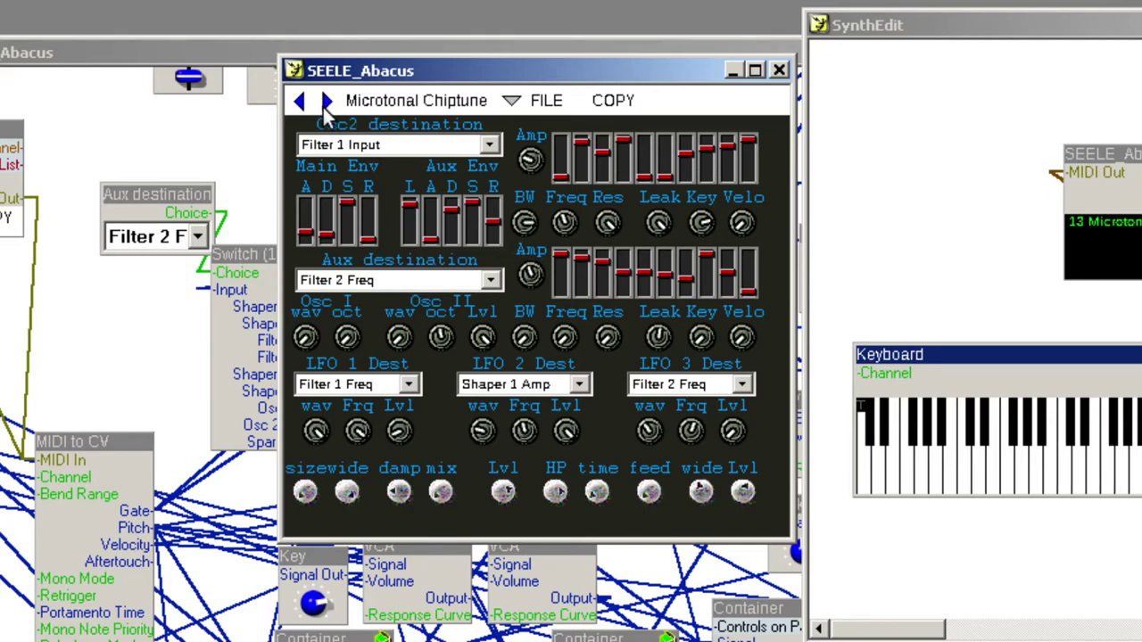
left_click(325, 103)
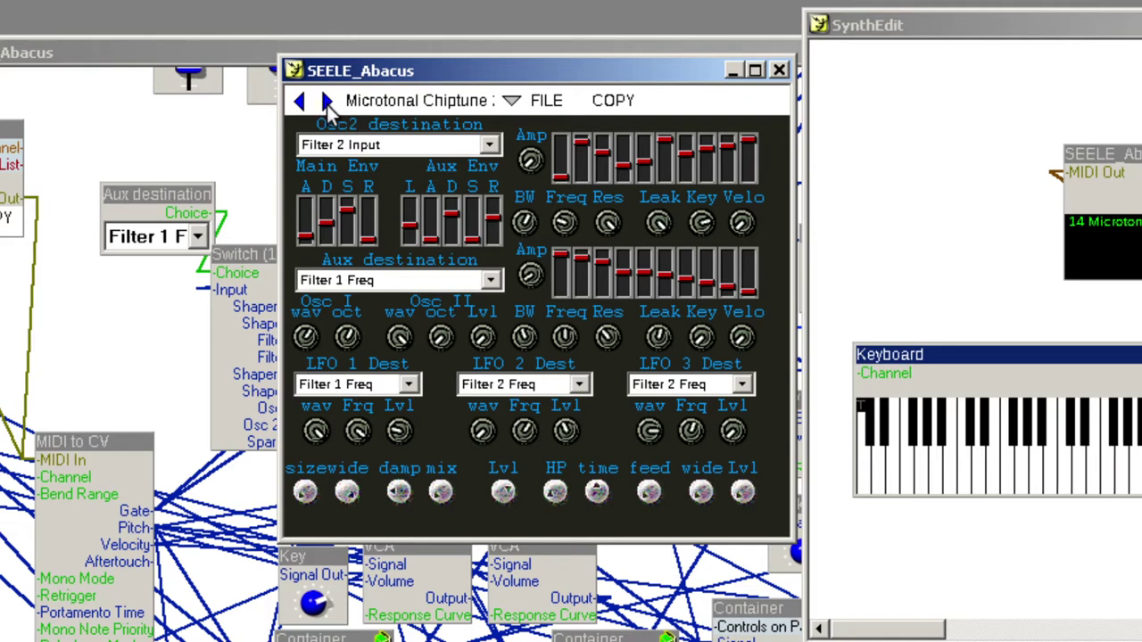
left_click(326, 103)
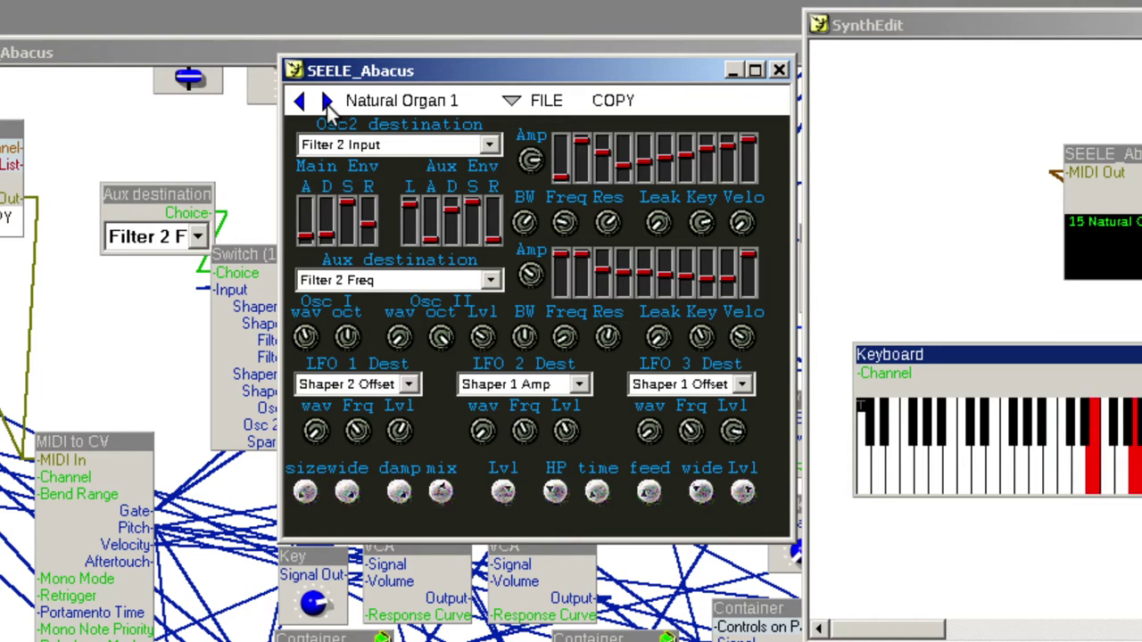
left_click(327, 102)
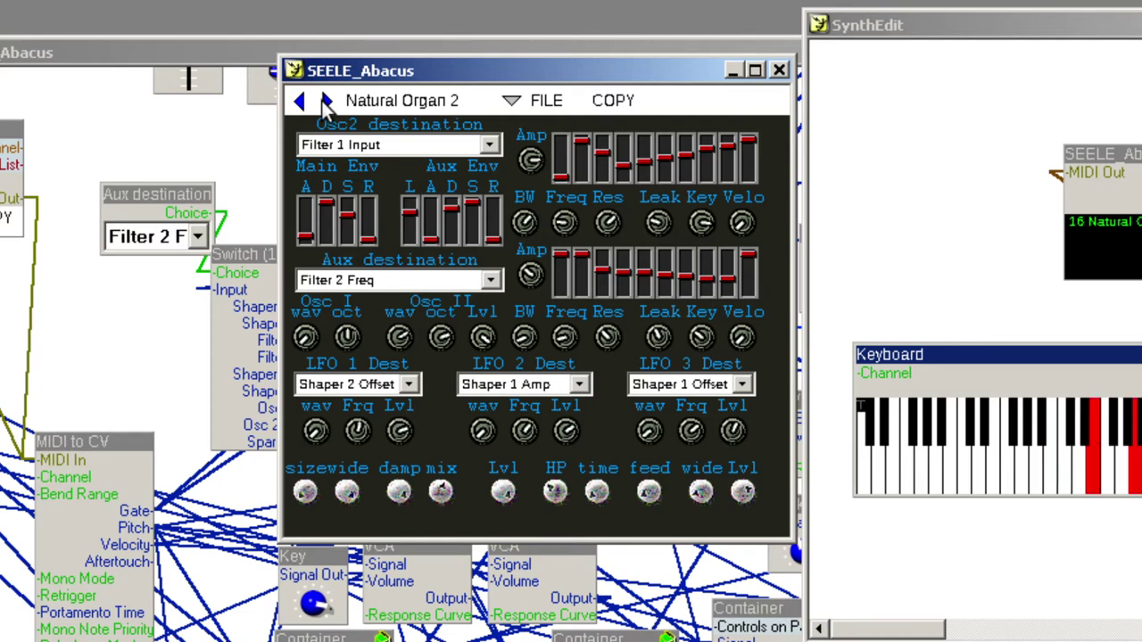
left_click(324, 101)
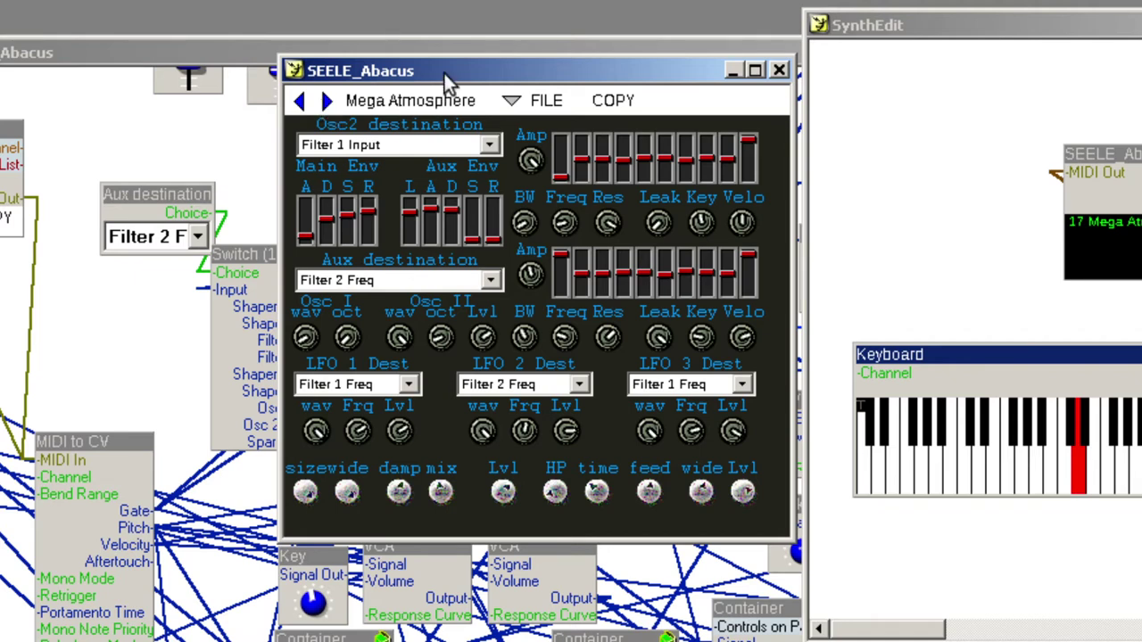
Move the SEELE_Abacus window closer to the keyboard and play Mega Atmosphere's lowest note
left_click_drag(442, 73, 525, 84)
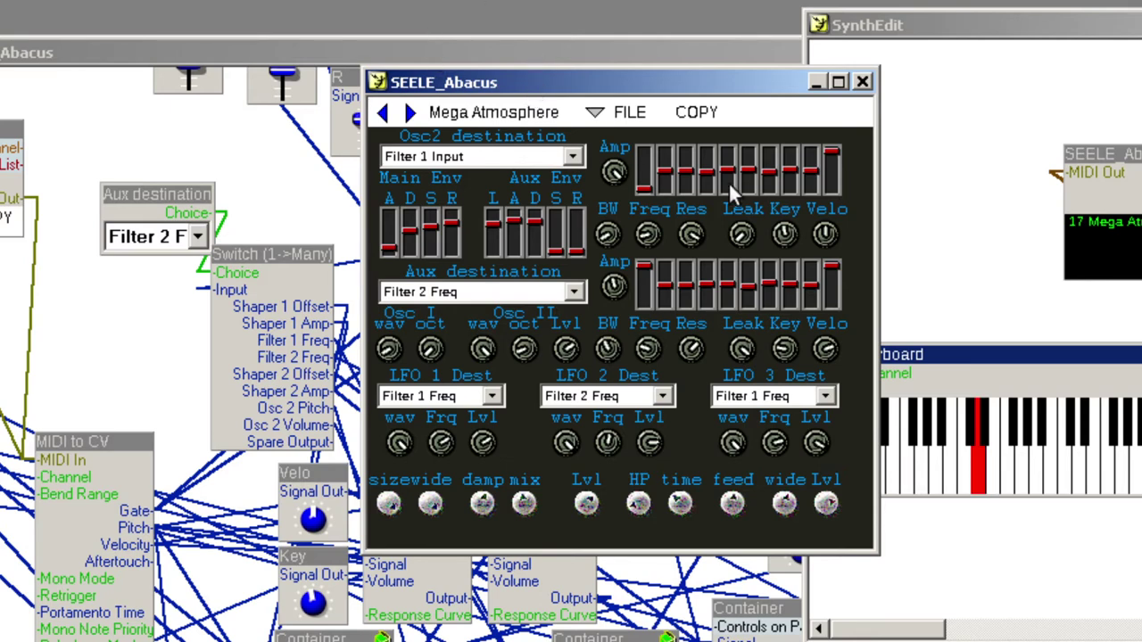
left_click(860, 406)
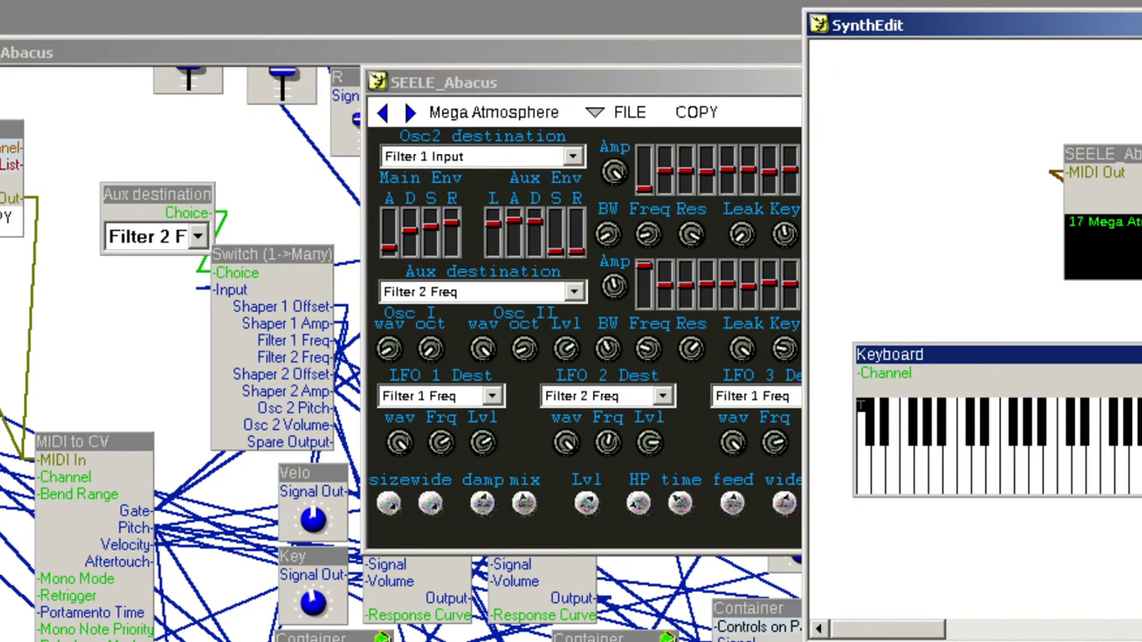
left_click(872, 476)
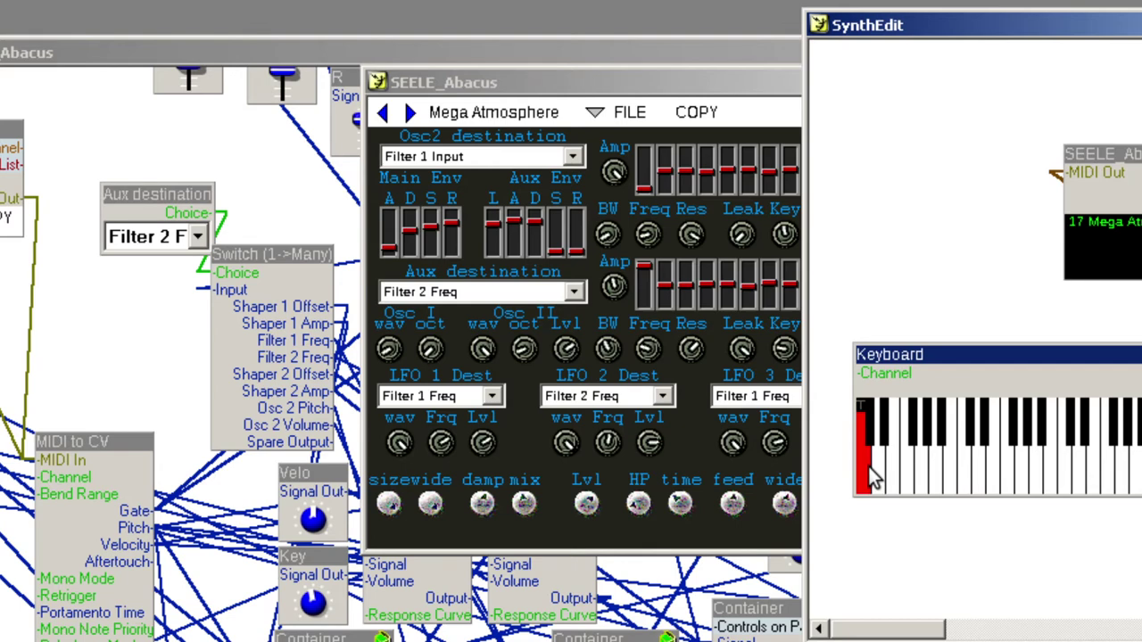
Step through Nausea Atmophere to Atmosphere 2 and bring the keyboard window to the front
left_click(409, 113)
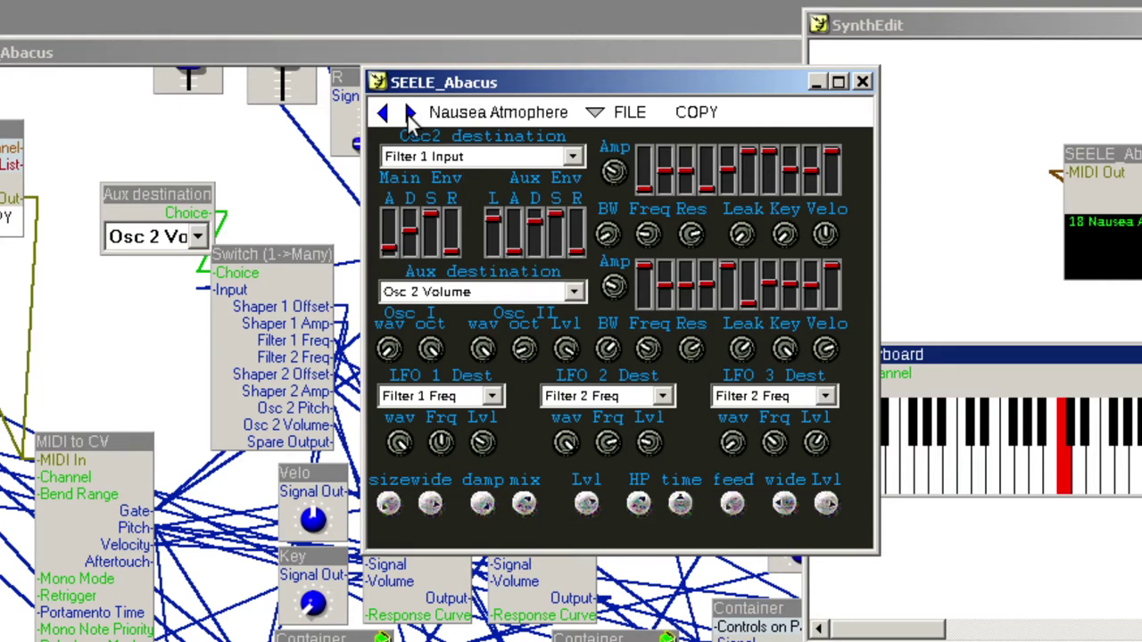
left_click(410, 112)
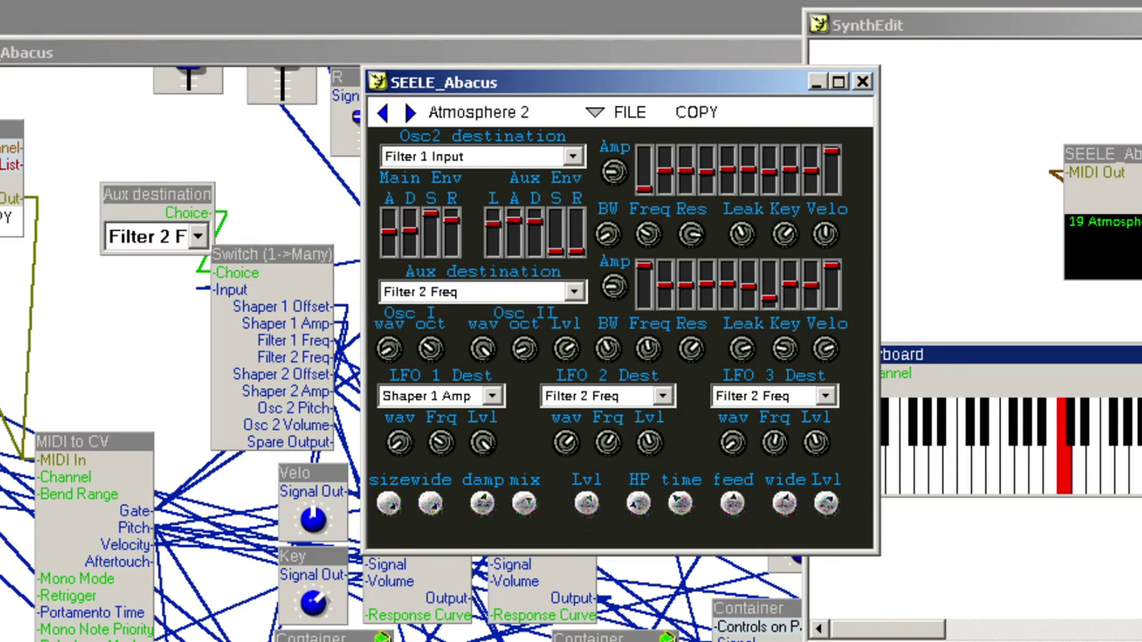
key("alt+Tab")
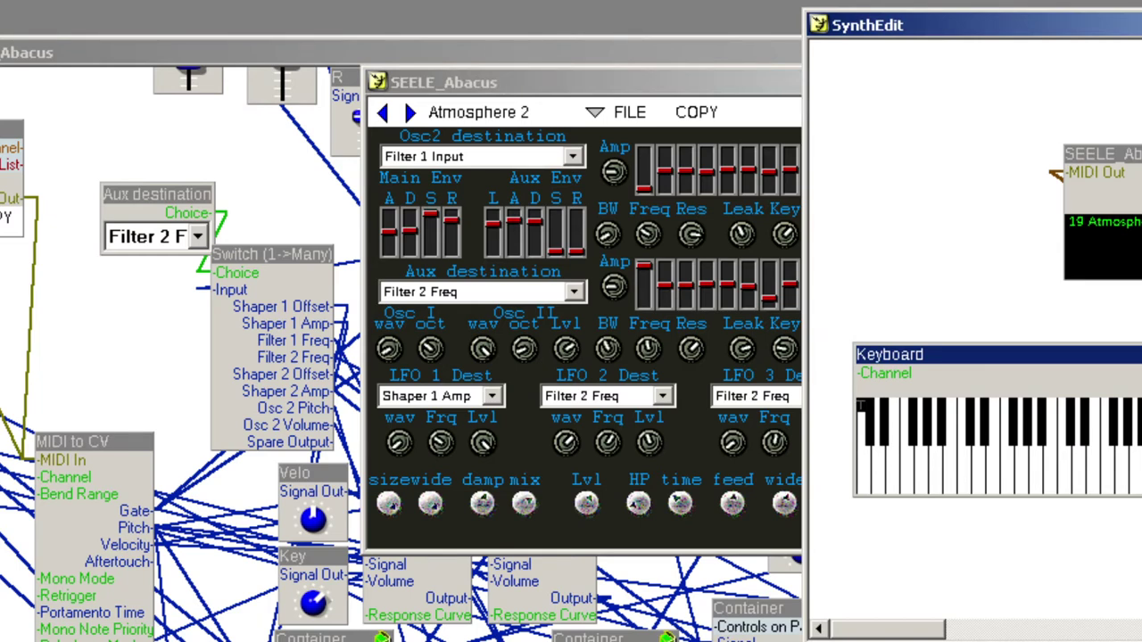
Step through Struggling Lead to Alias Decizion and play notes on the keyboard
left_click(410, 112)
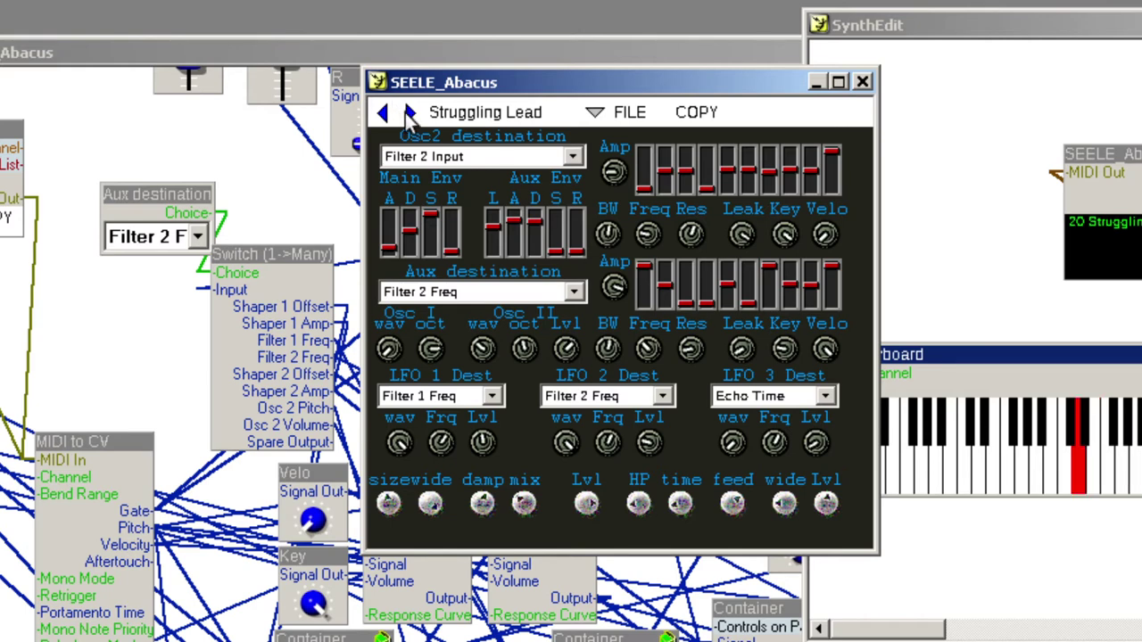
left_click(409, 113)
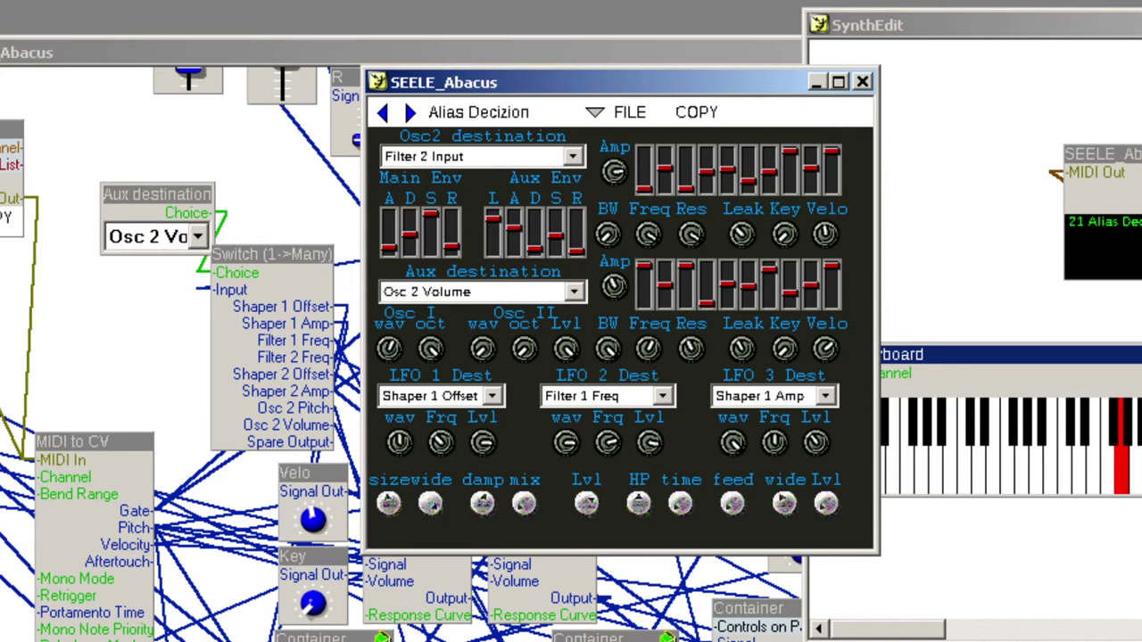
key("alt+Tab")
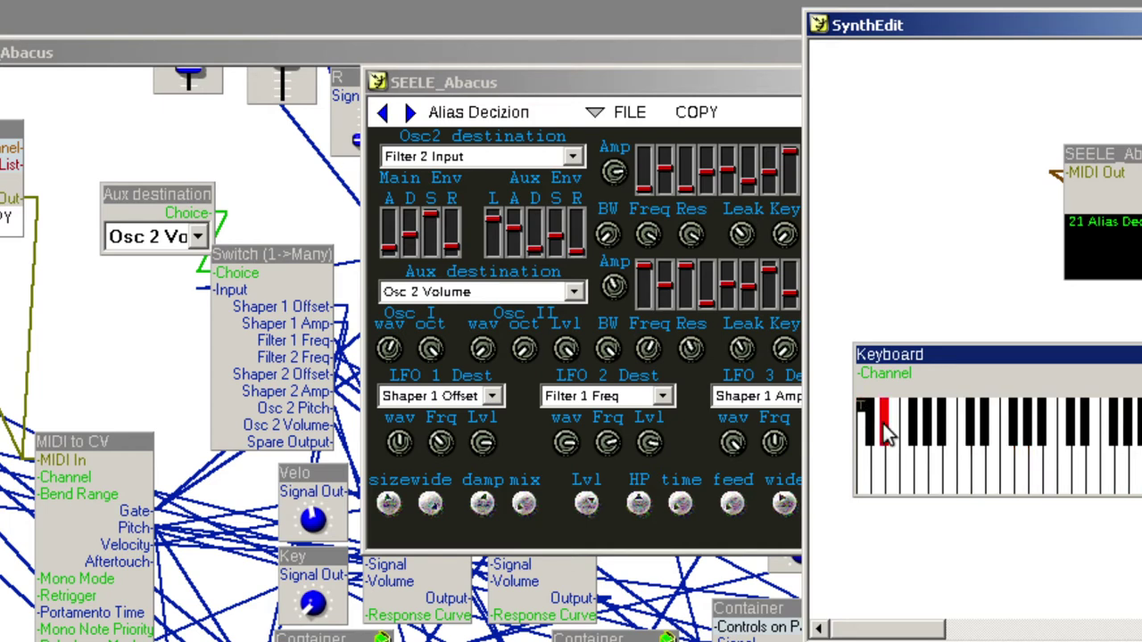
left_click(863, 482)
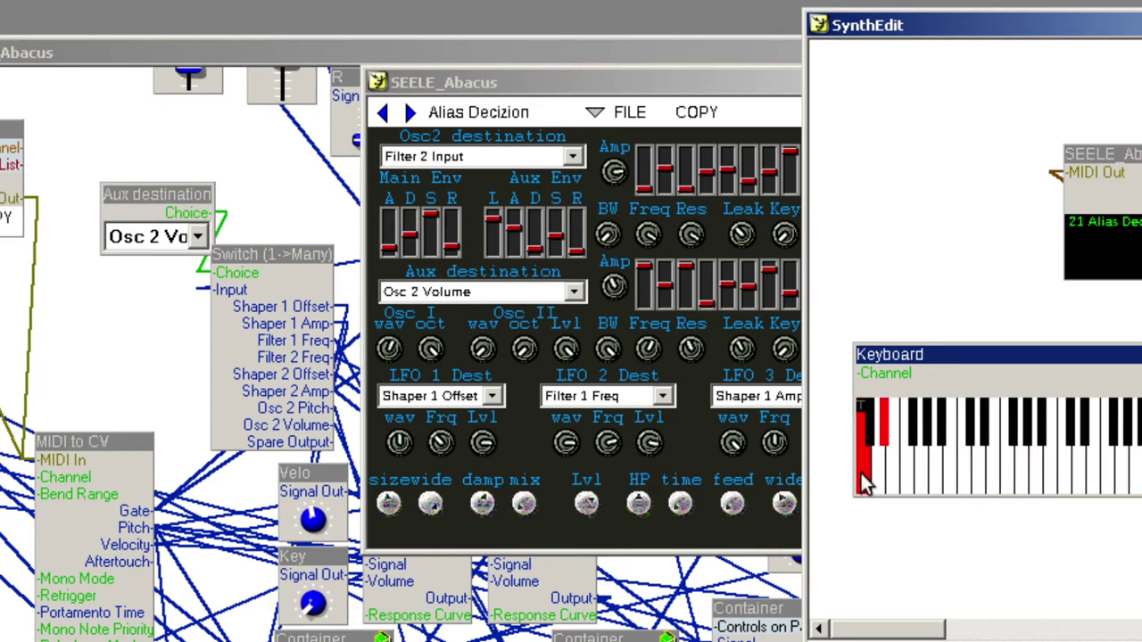
left_click(1035, 464)
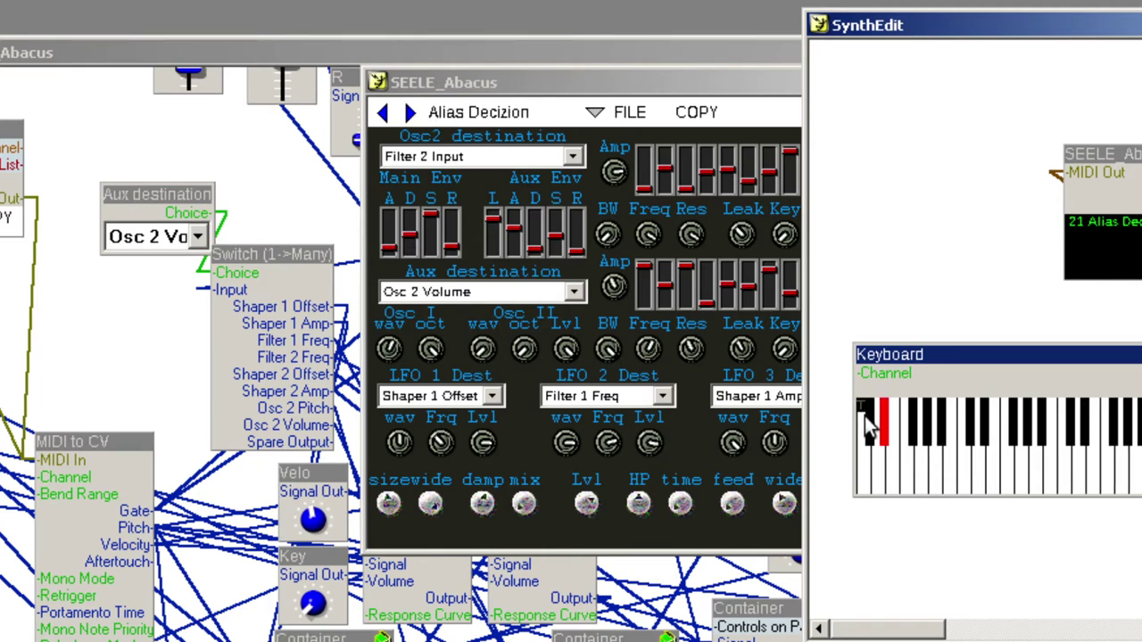
Step through Classic Brass and Warp Surf to Warp Surf 2 and bring the keyboard window to the front
left_click(409, 112)
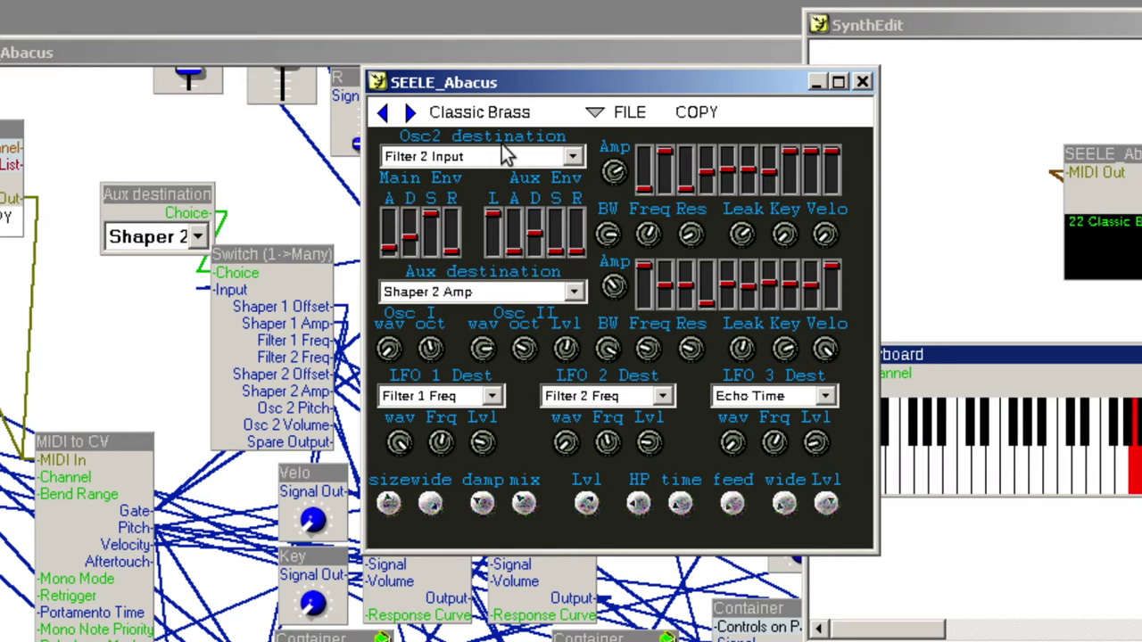
left_click(409, 113)
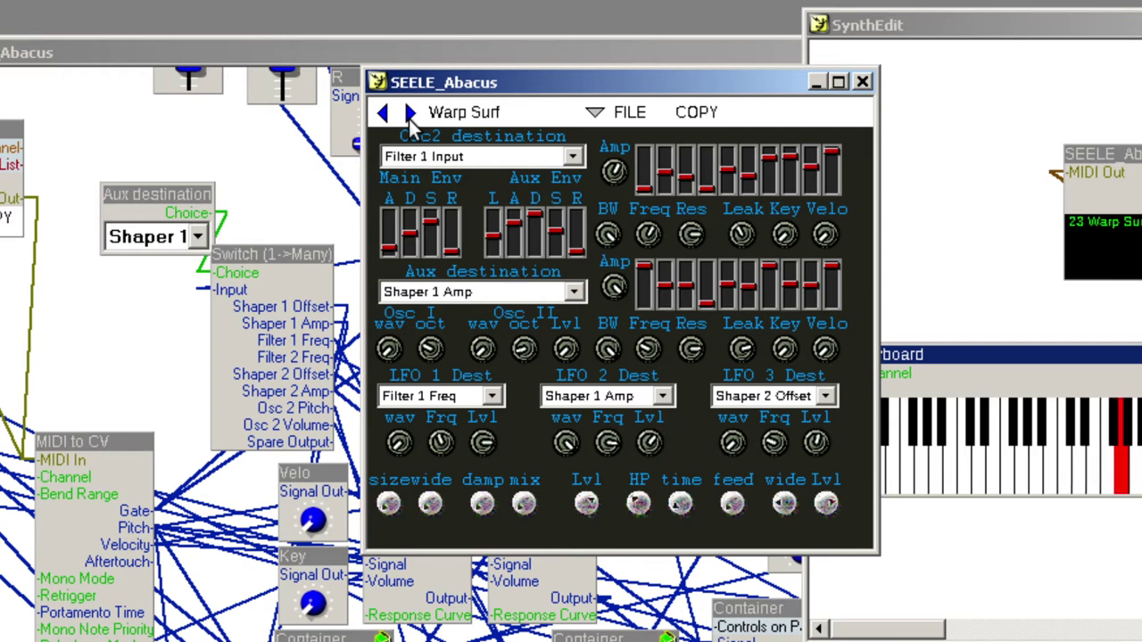
left_click(410, 113)
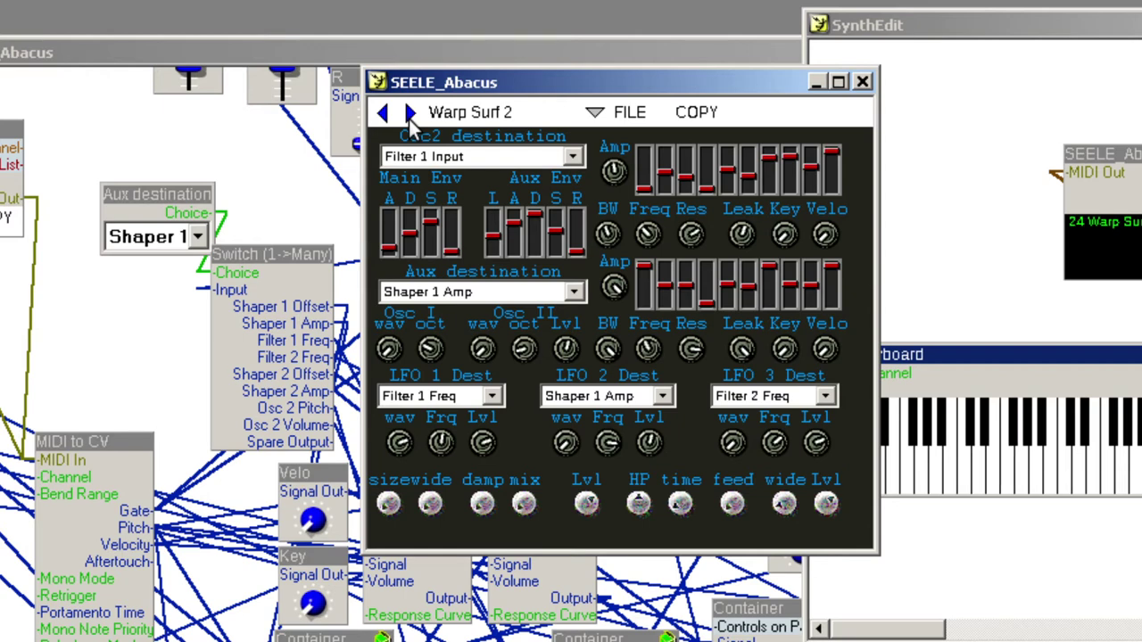
left_click(862, 407)
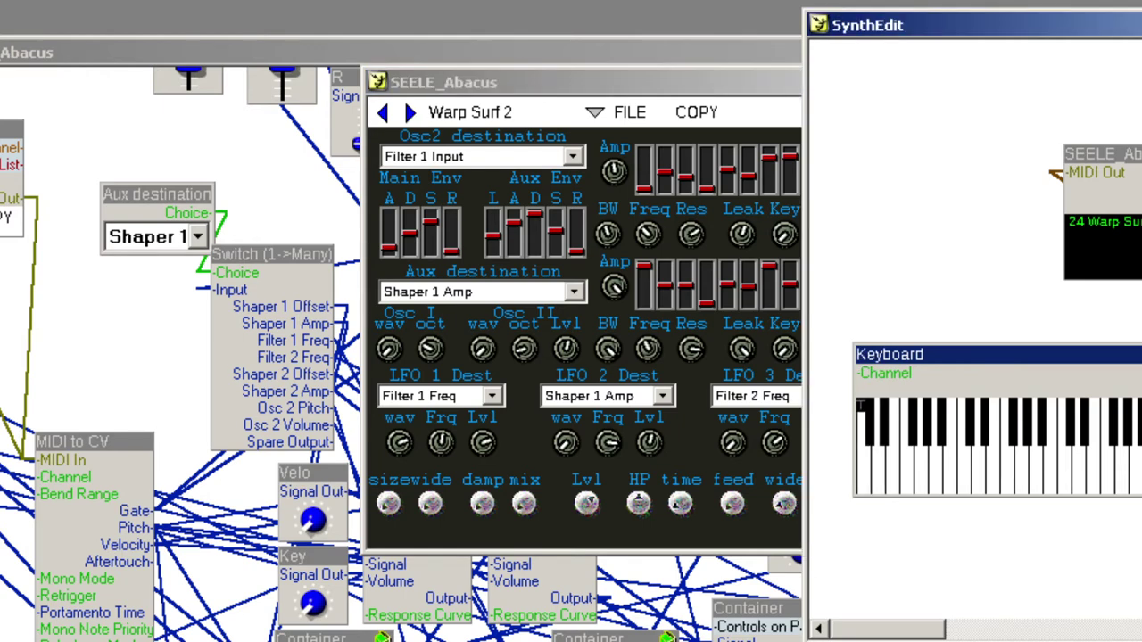
Step through both Crooked Dream presets, Saxophone1 and Saxaphone 2 to Disturbing Flute and play it on the keyboard
left_click(412, 114)
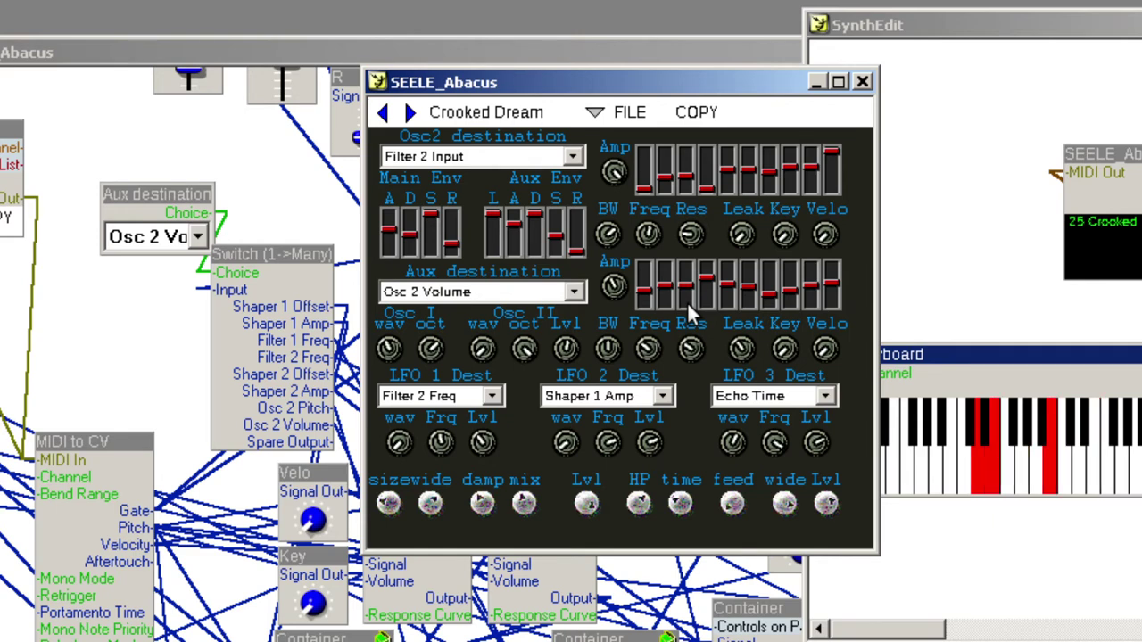
left_click(410, 111)
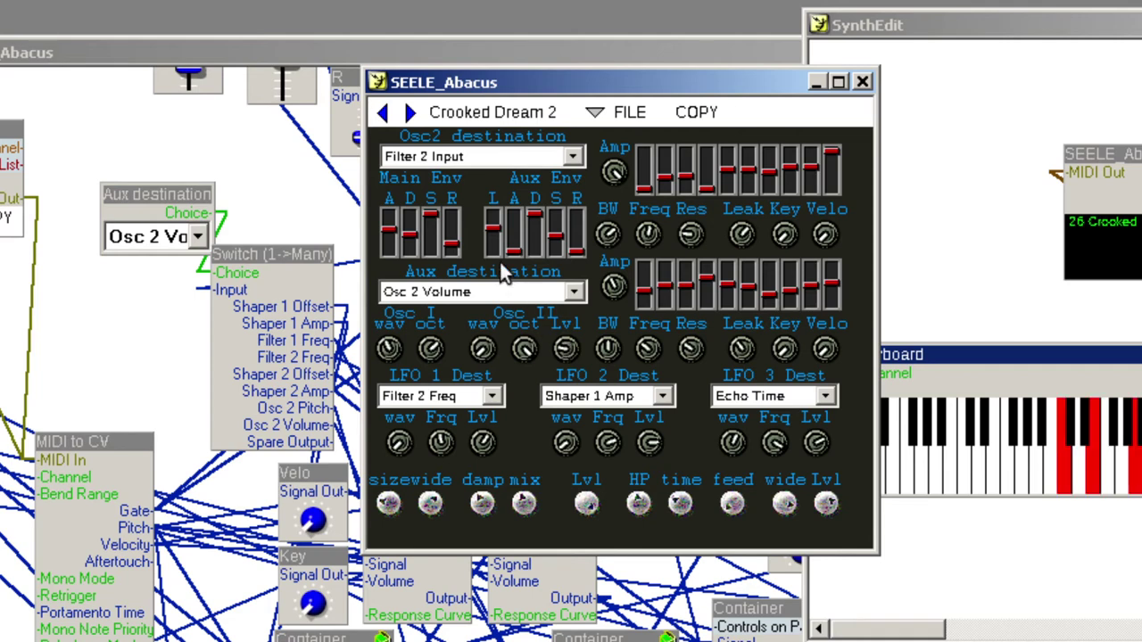
left_click(409, 112)
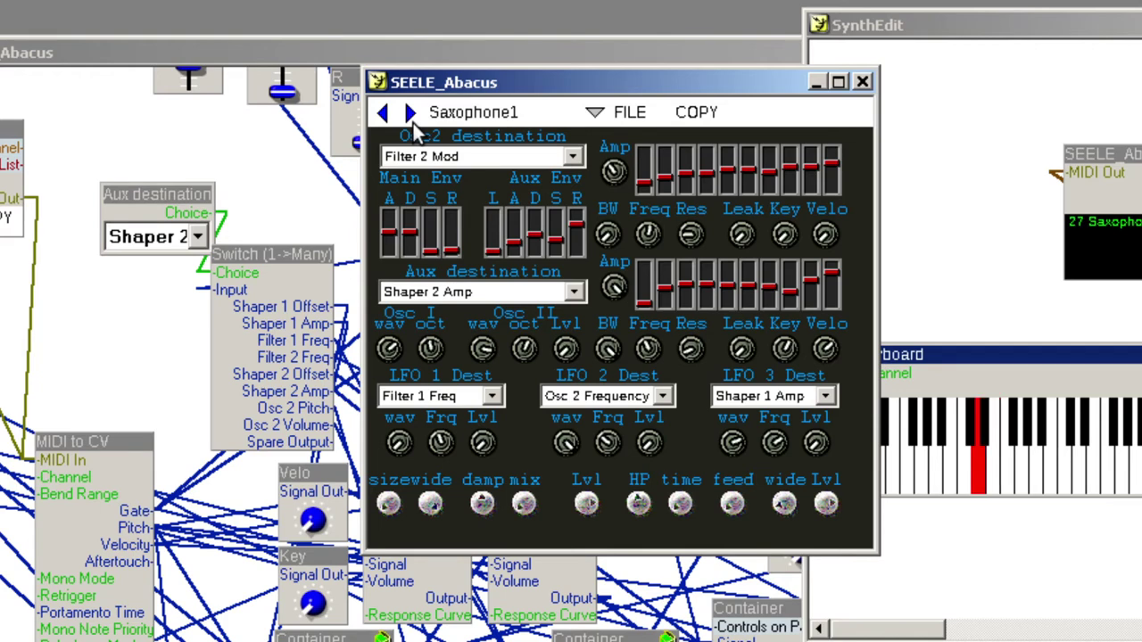
left_click(412, 122)
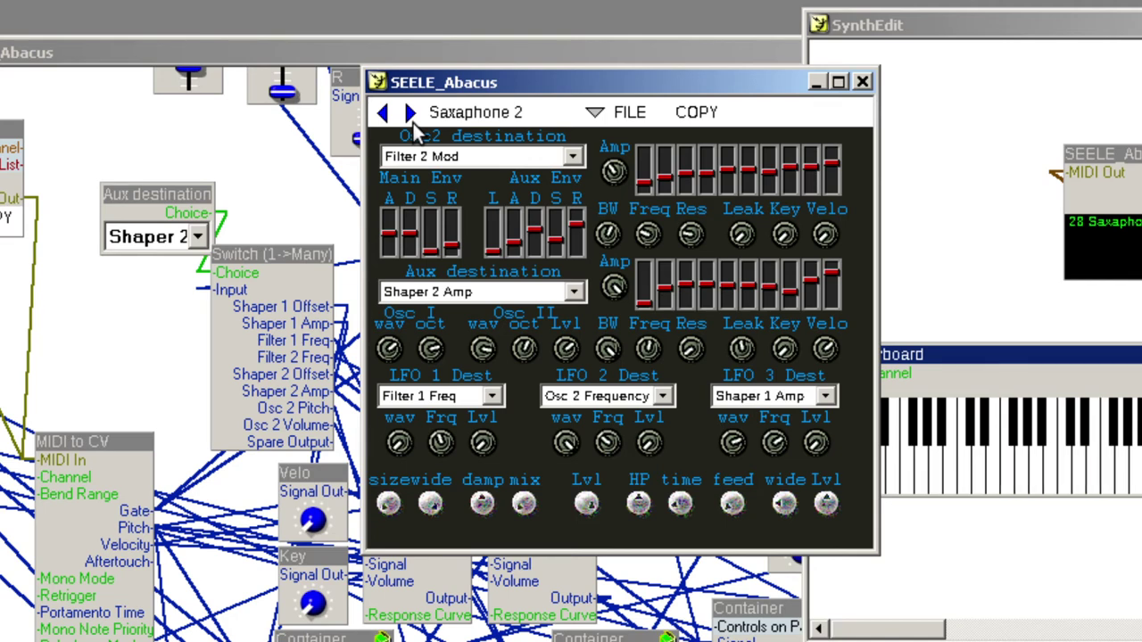
left_click(411, 114)
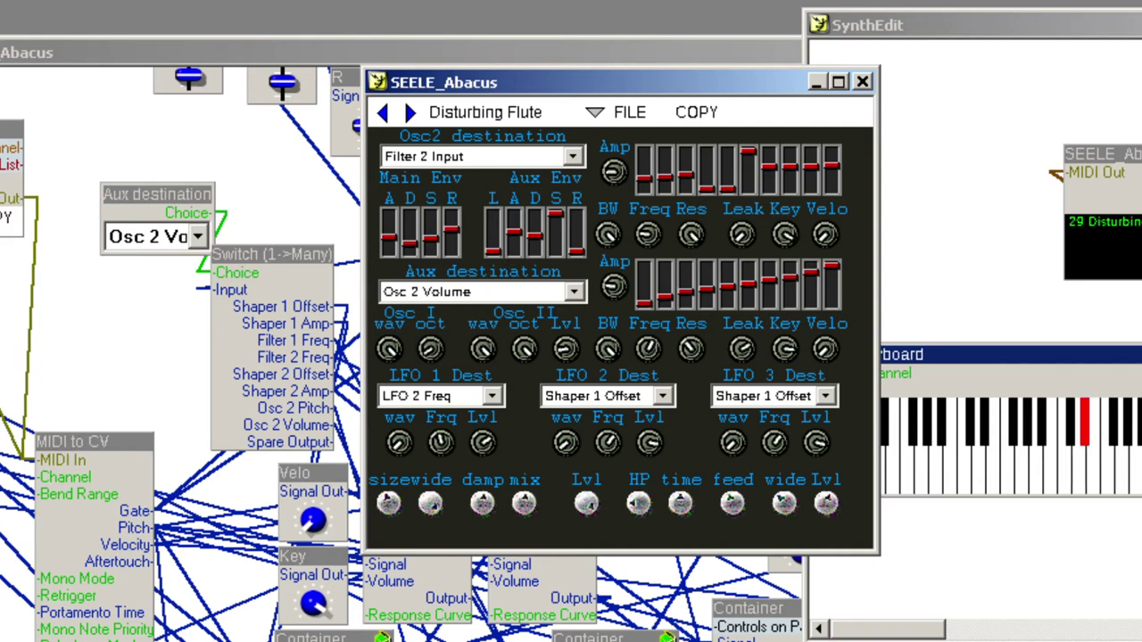
key("alt+Tab")
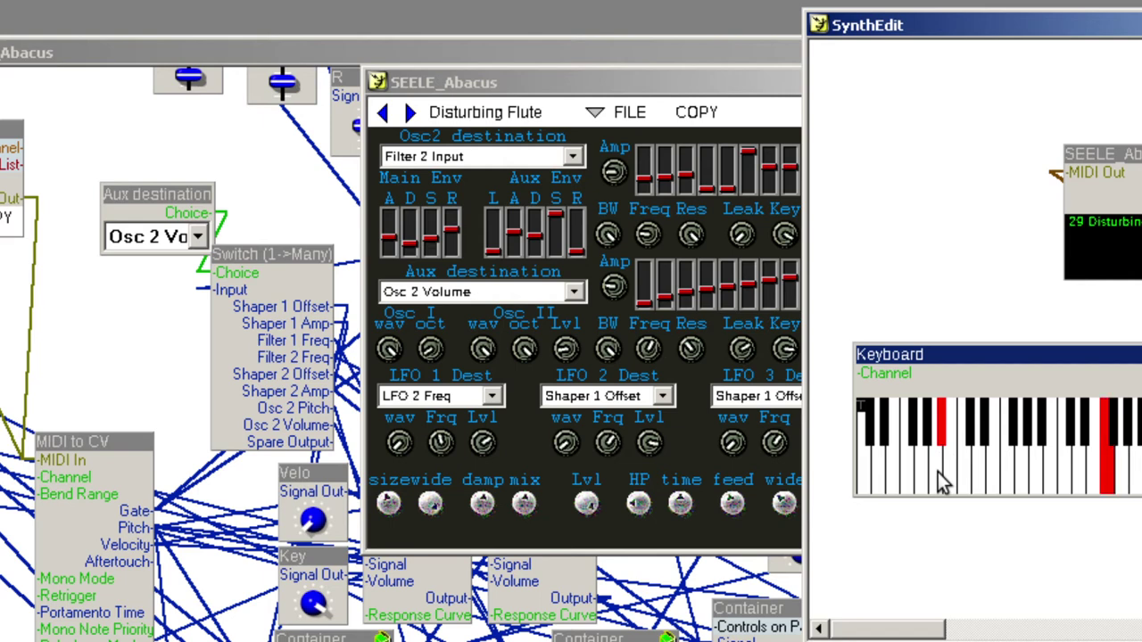
Load the Bubbly Resonance preset, play it on the keyboard, and return to the synth window
left_click(409, 111)
left_click(945, 451)
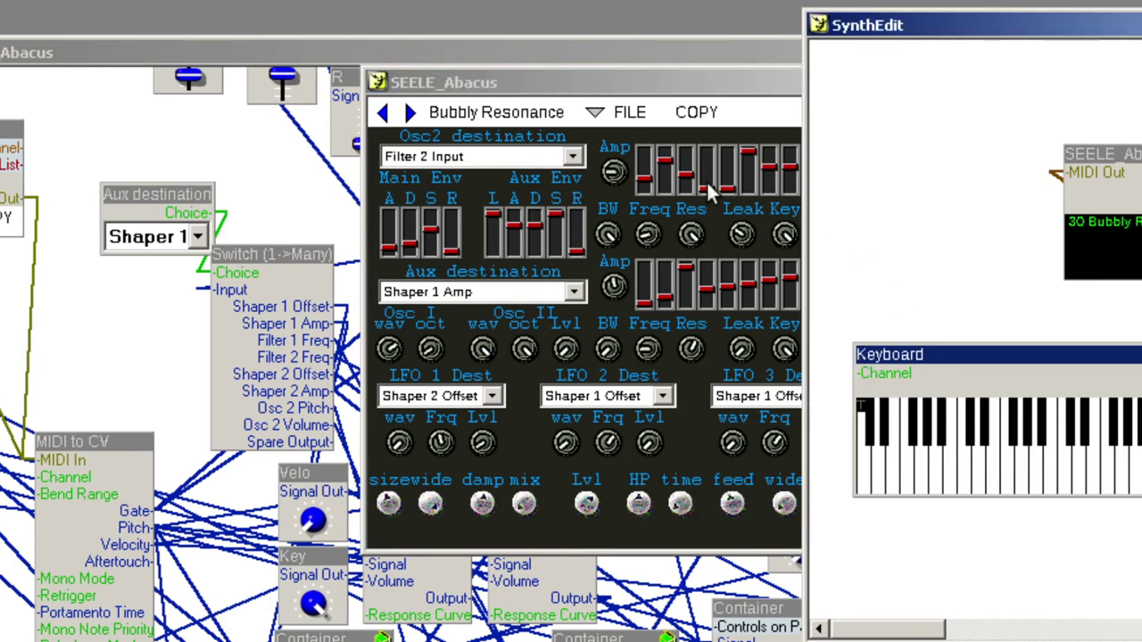
left_click(533, 84)
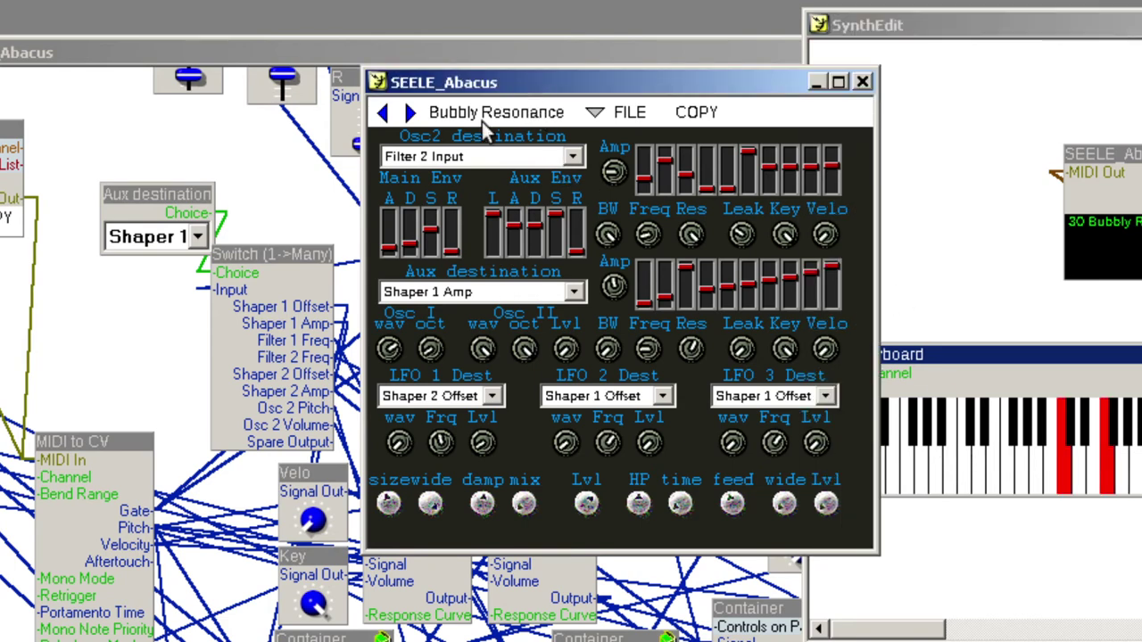
Step through Bubbly Resonance 2 and Decimate to BetterThanAphex V2 and play its lowest note on the keyboard
left_click(410, 113)
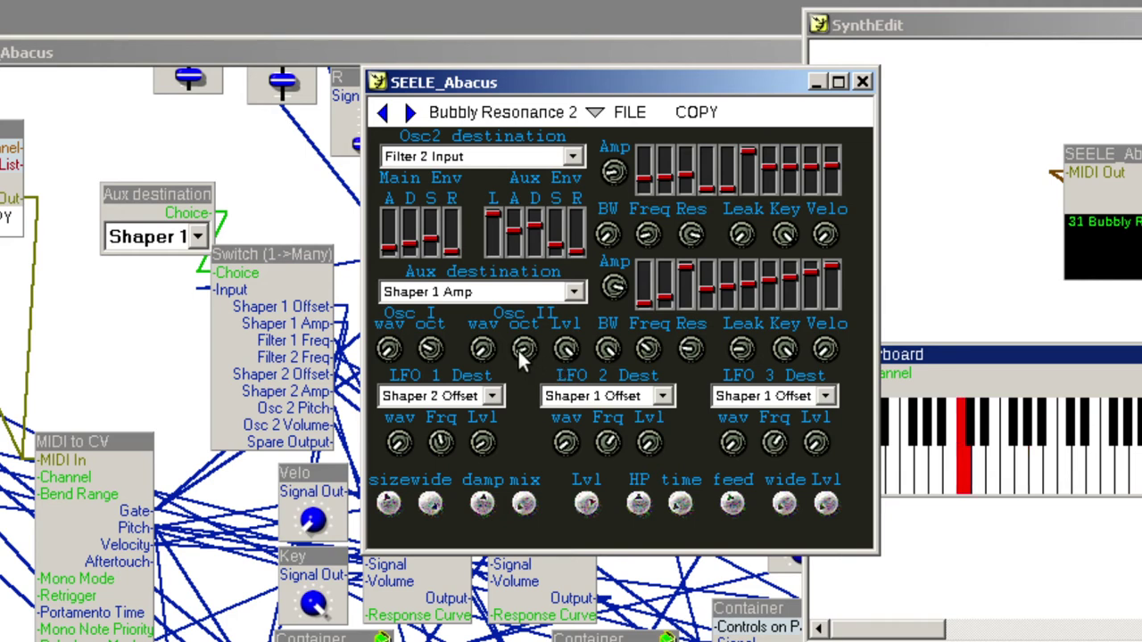
left_click(409, 113)
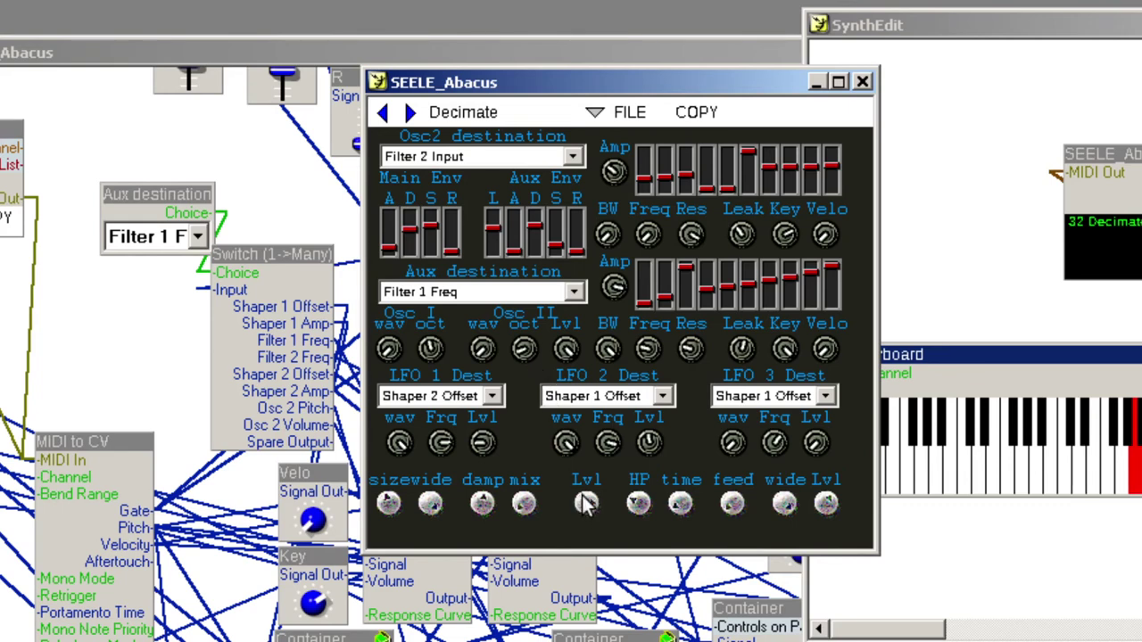
left_click(409, 112)
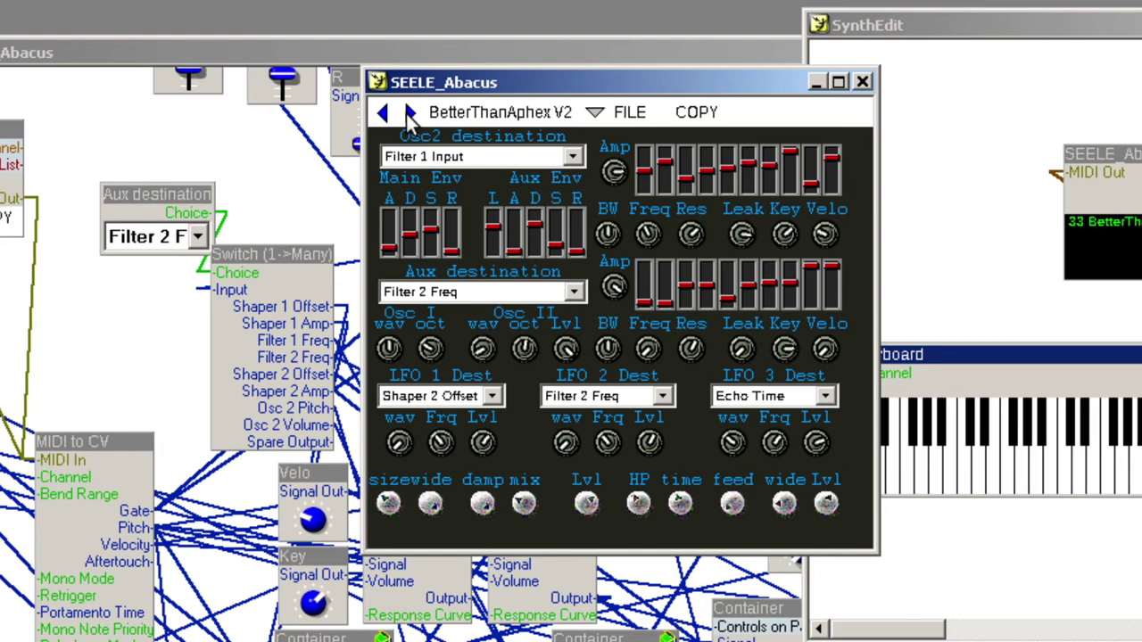
key("alt+Tab")
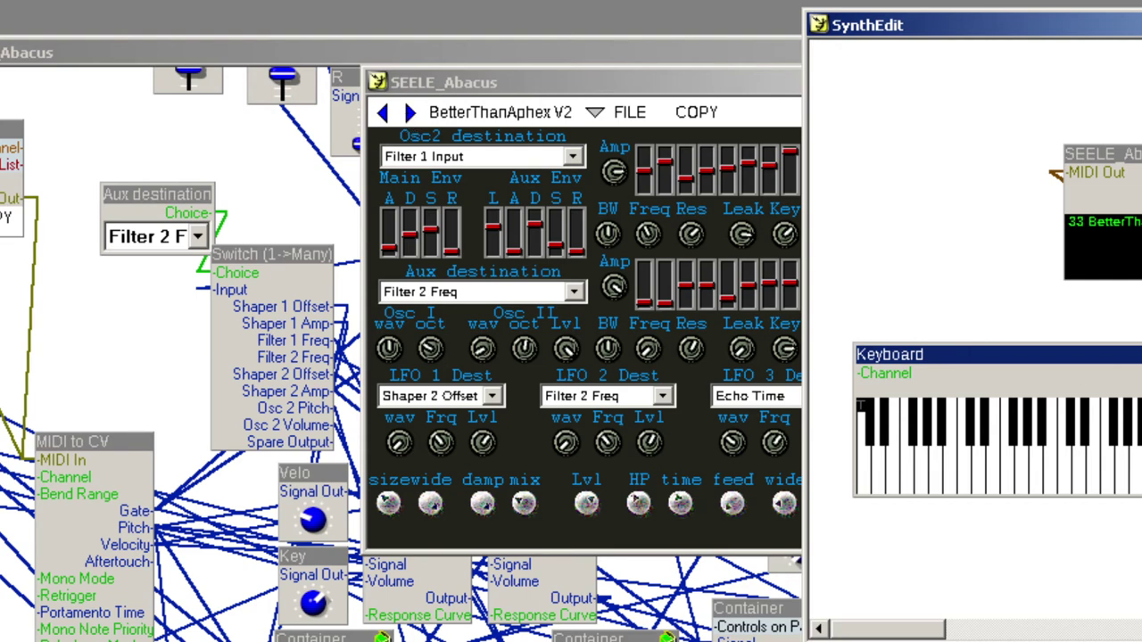
left_click(861, 422)
Step through BetterThanAphex V3 and Fuckedup Bagpipe to Ungodly Mulch, and adjust Ungodly Mulch's LFO 2 frequency
left_click(410, 112)
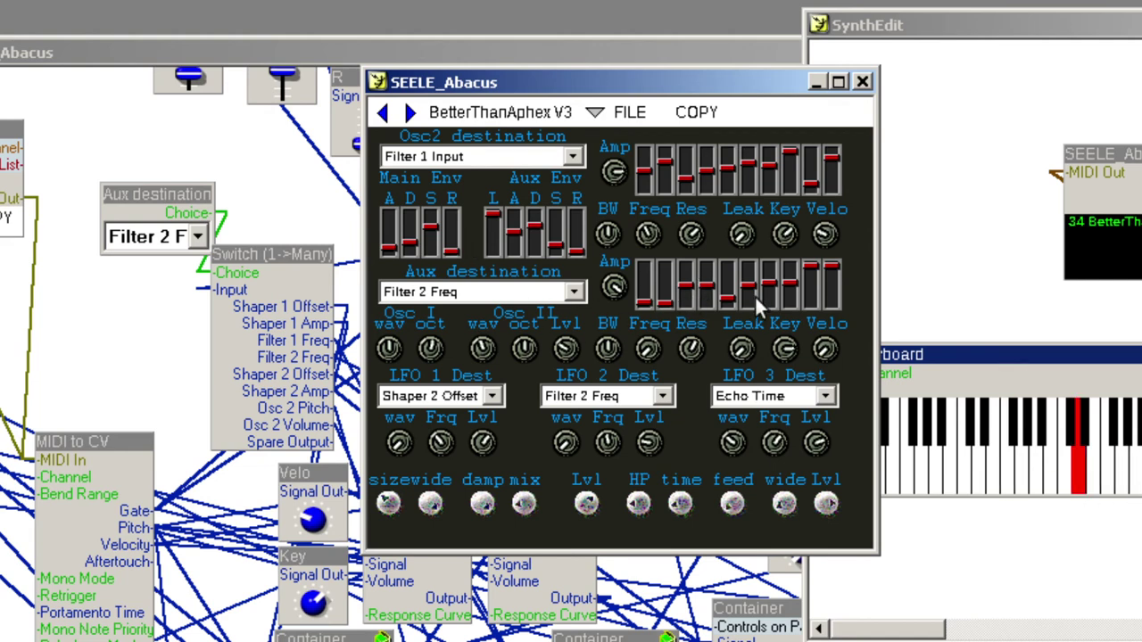
left_click(409, 115)
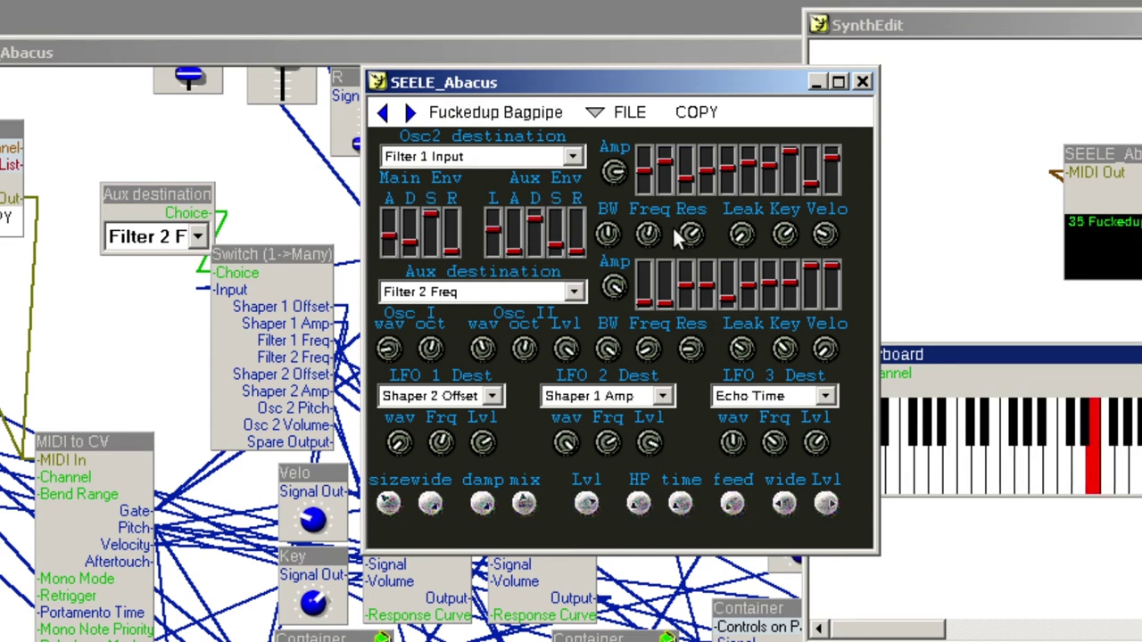
left_click(414, 114)
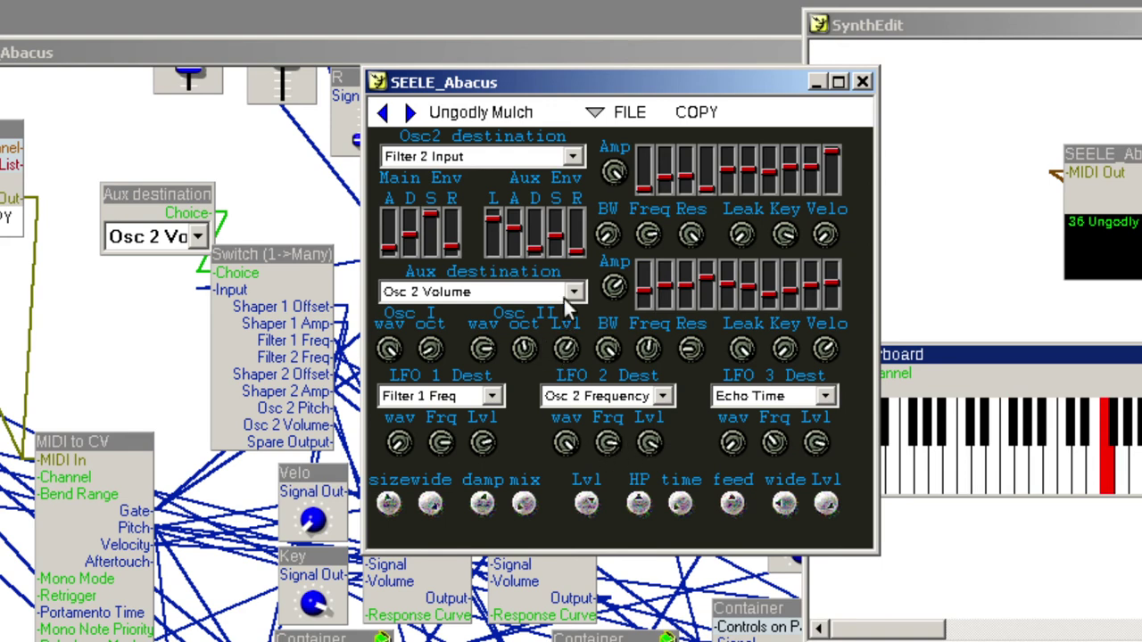
left_click_drag(605, 447, 610, 299)
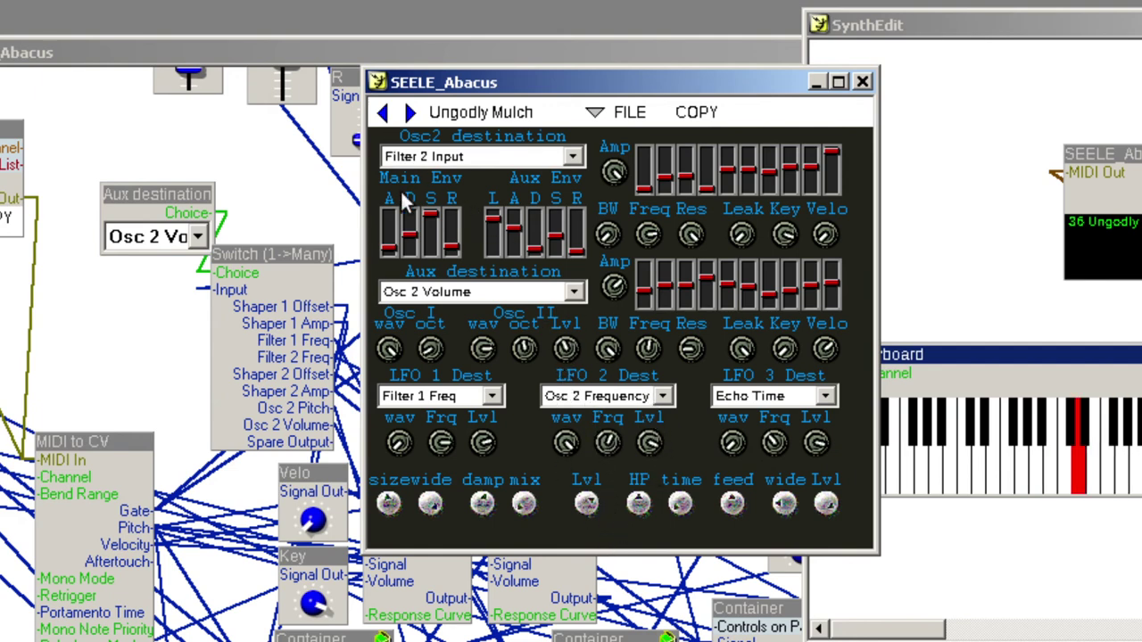
Load the Him Tecker preset, adjust the Lvl knob beside HP and the mix knob, and lower damp
left_click(411, 112)
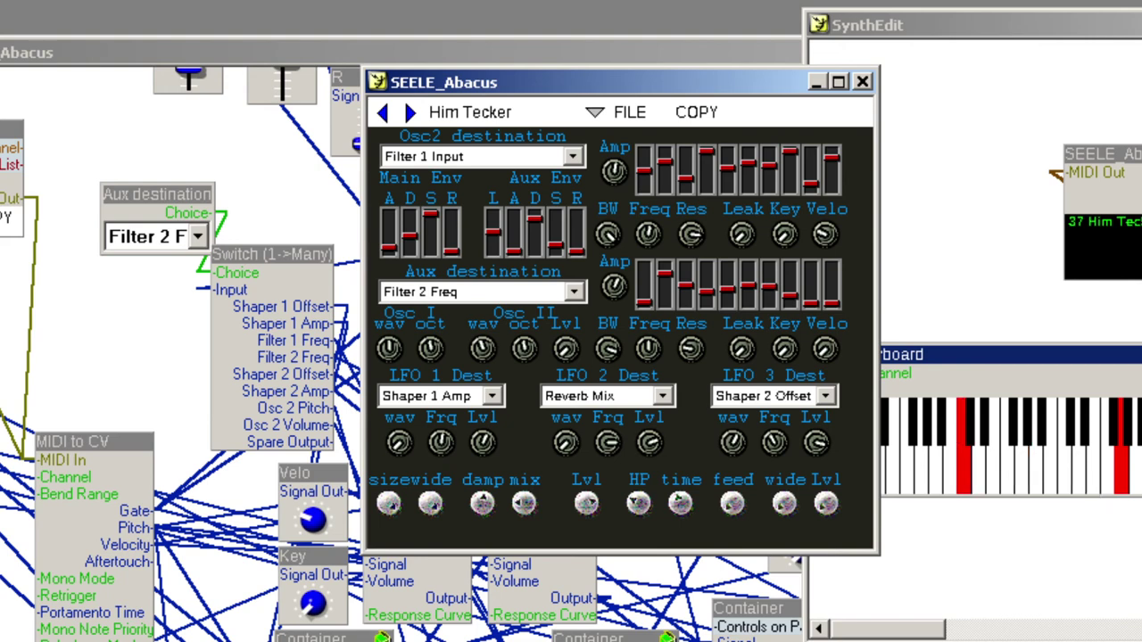
key("alt+Tab")
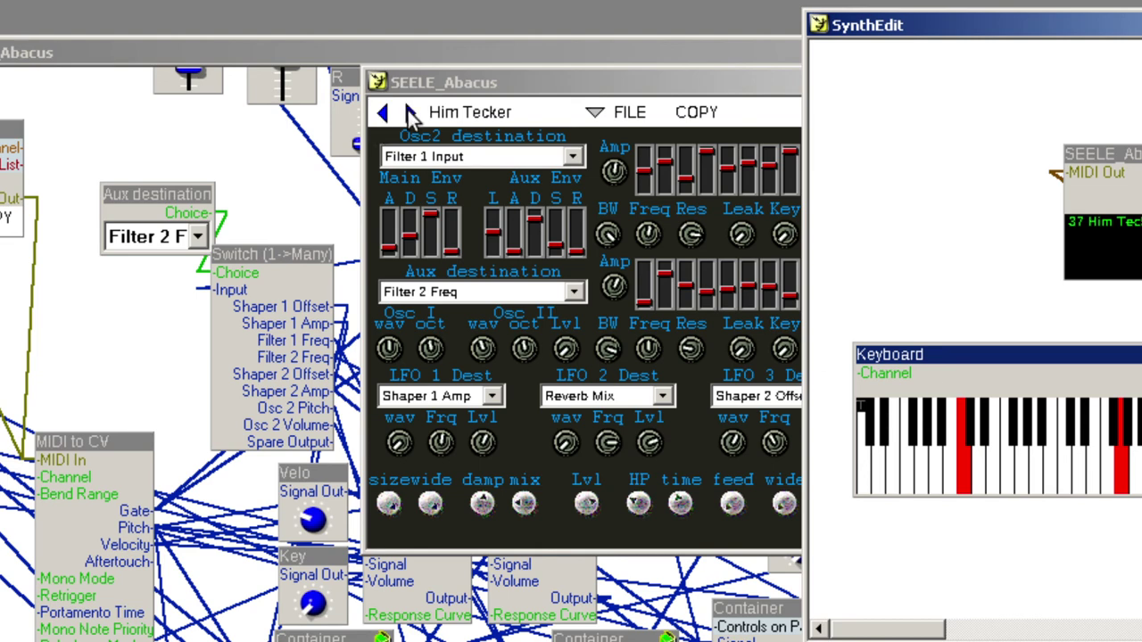
left_click(596, 506)
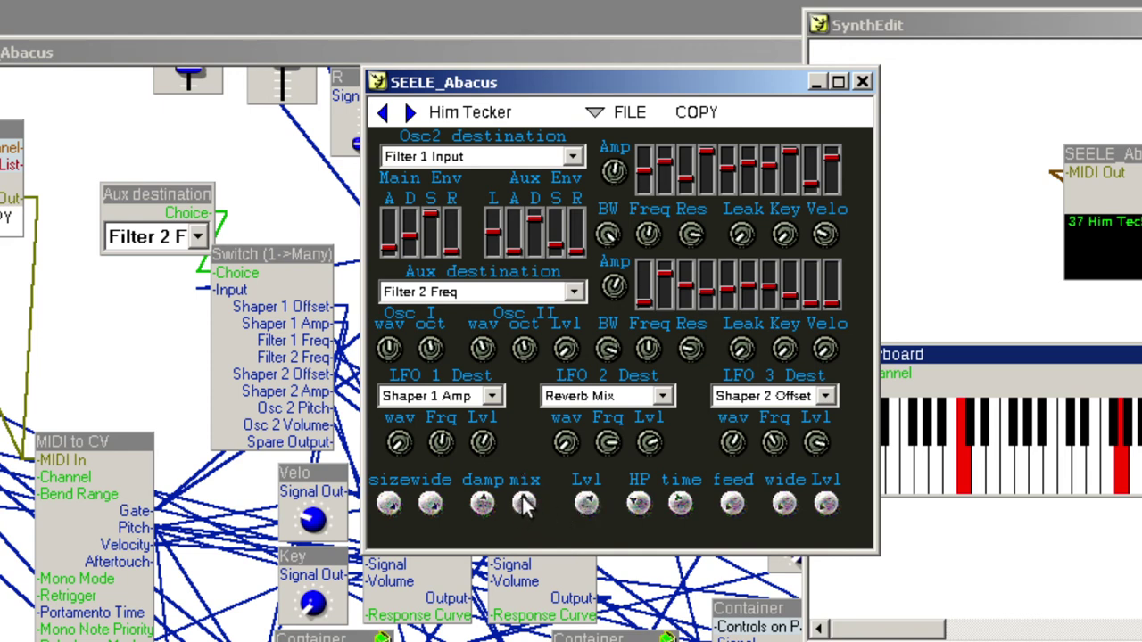
left_click_drag(485, 502, 493, 571)
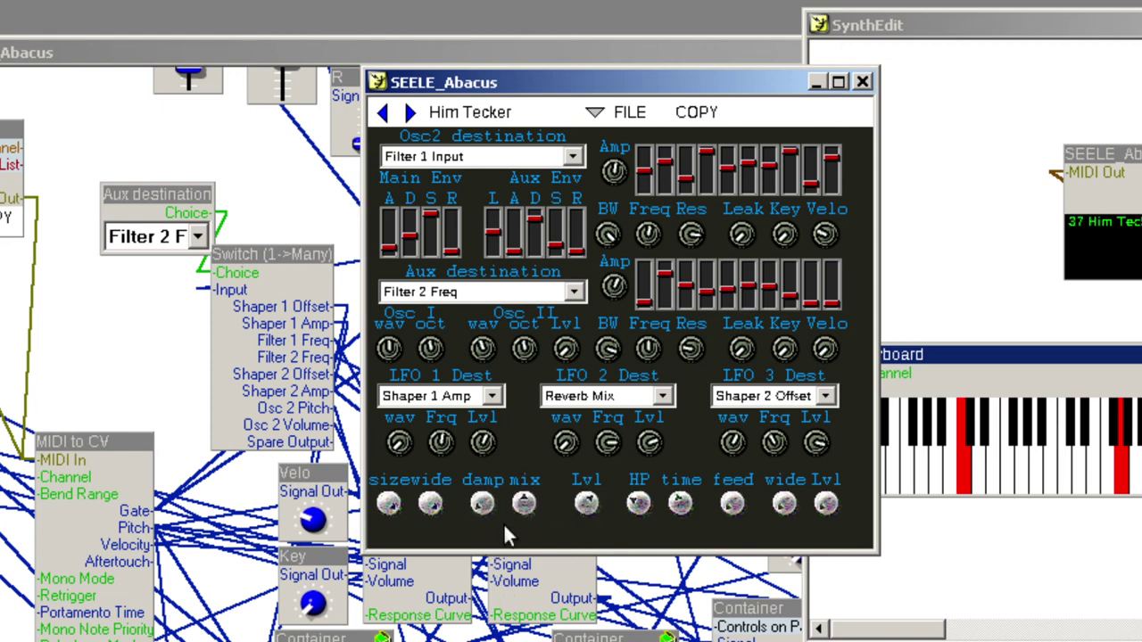
Turn down Him Tecker's mix knob and step through the presets from Tutorial 1 to Tutorial 5
left_click_drag(522, 505, 523, 576)
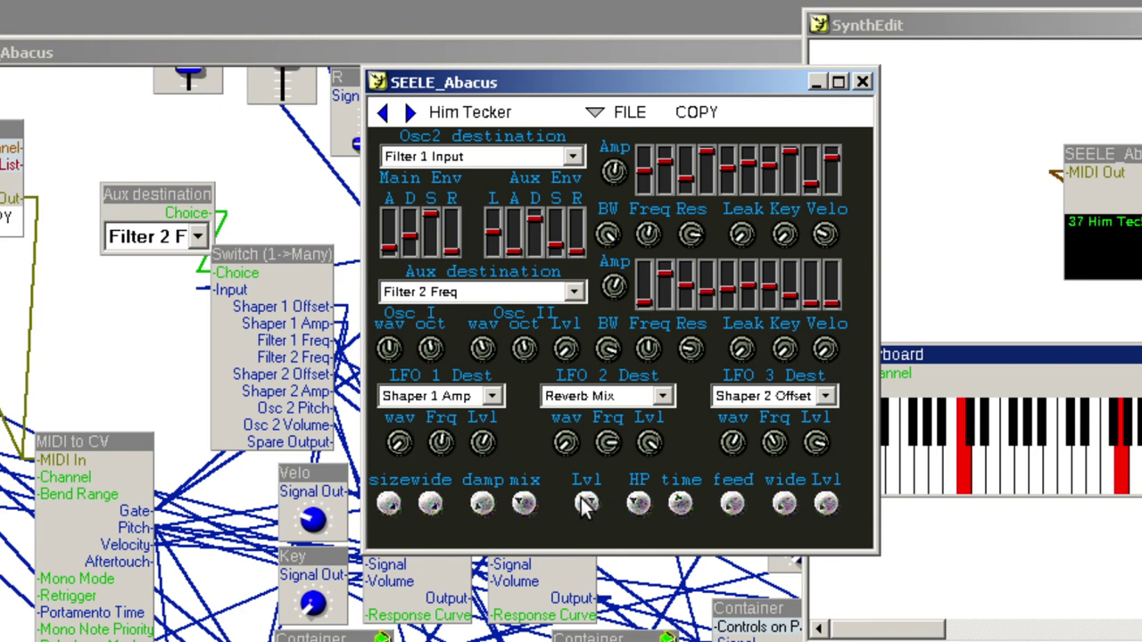
left_click(409, 112)
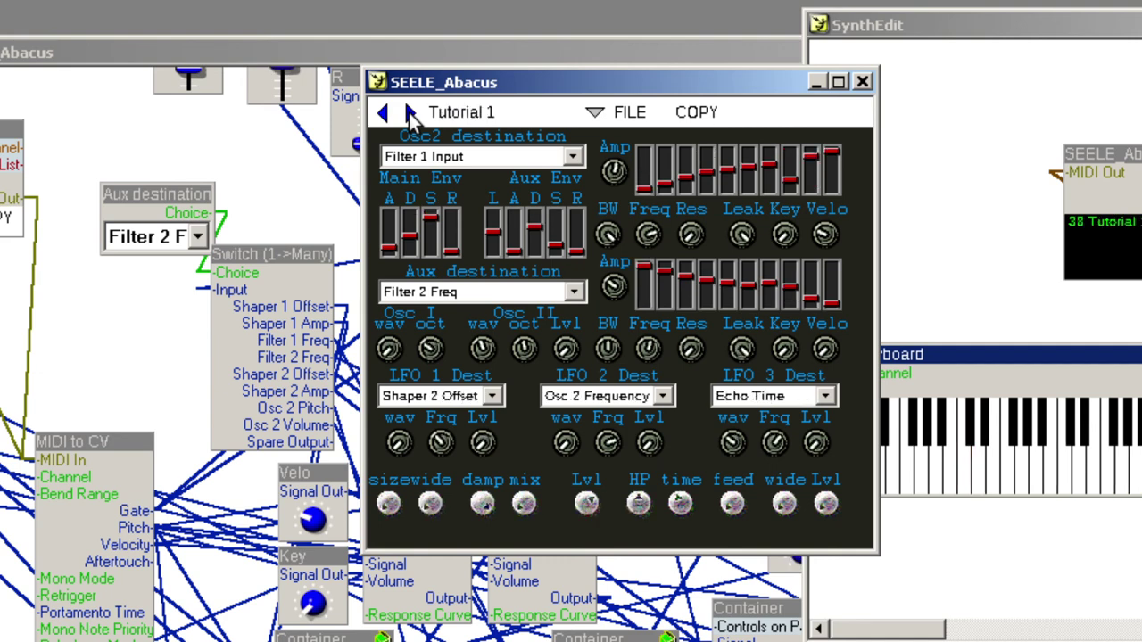
left_click(409, 112)
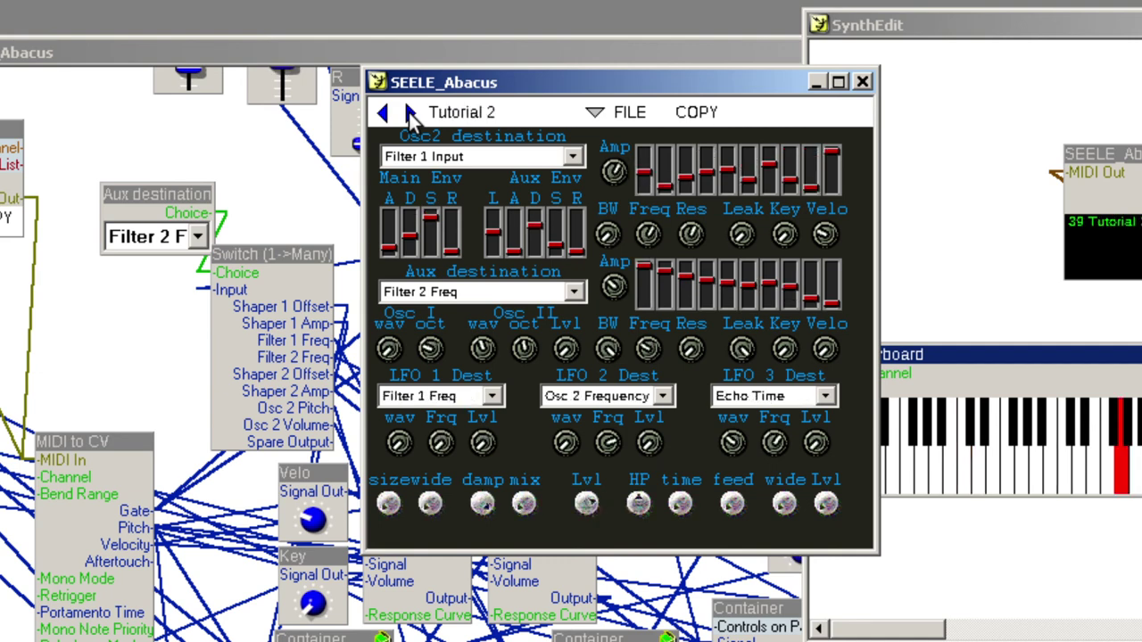
left_click(410, 113)
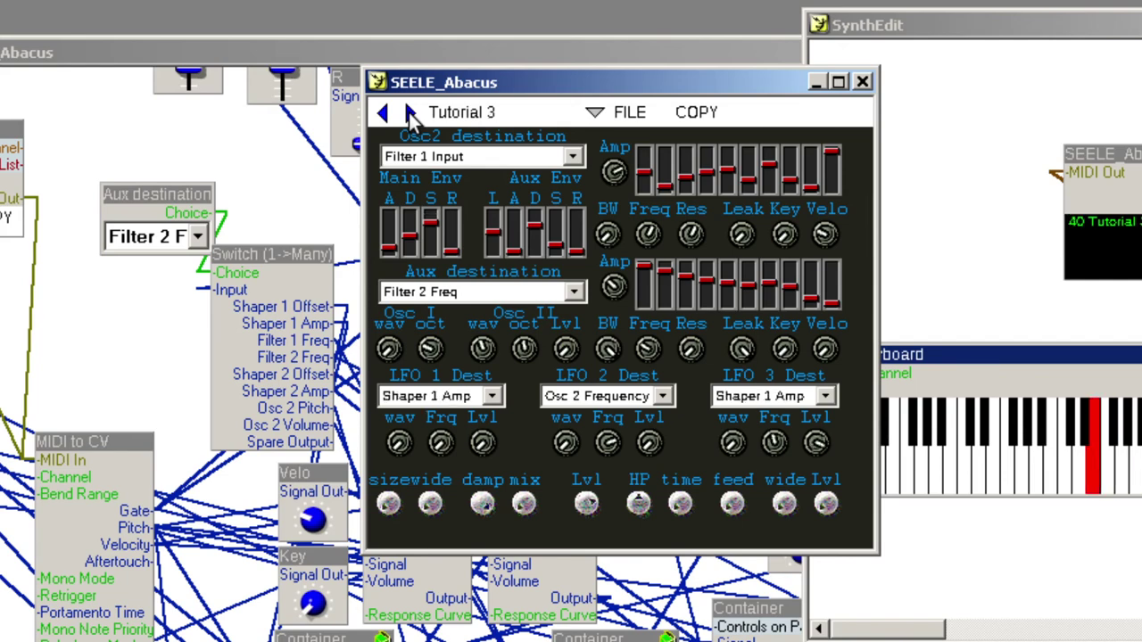
left_click(410, 112)
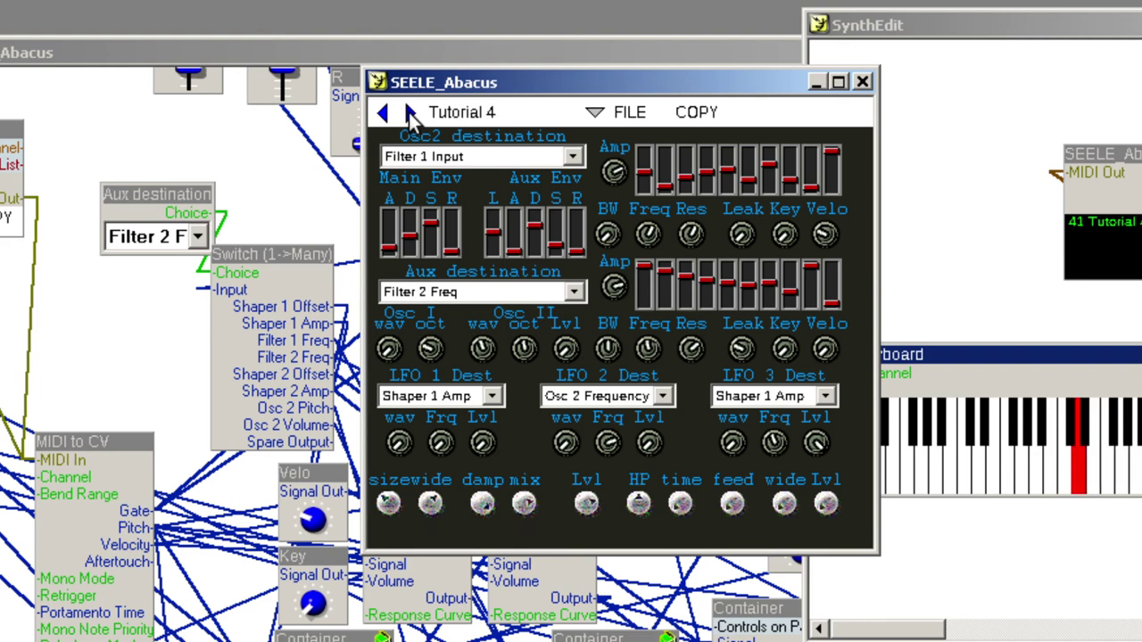
left_click(410, 112)
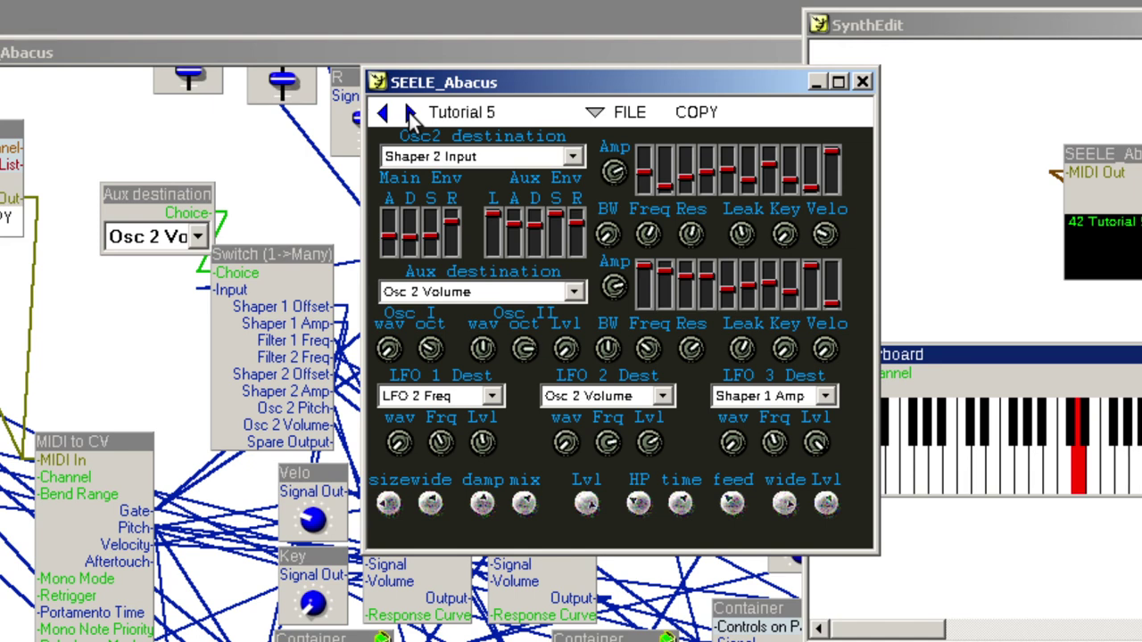
Load the MicroTonal Tutorial 1 preset and fine-tune the Key knob below the upper slider bank
left_click(410, 113)
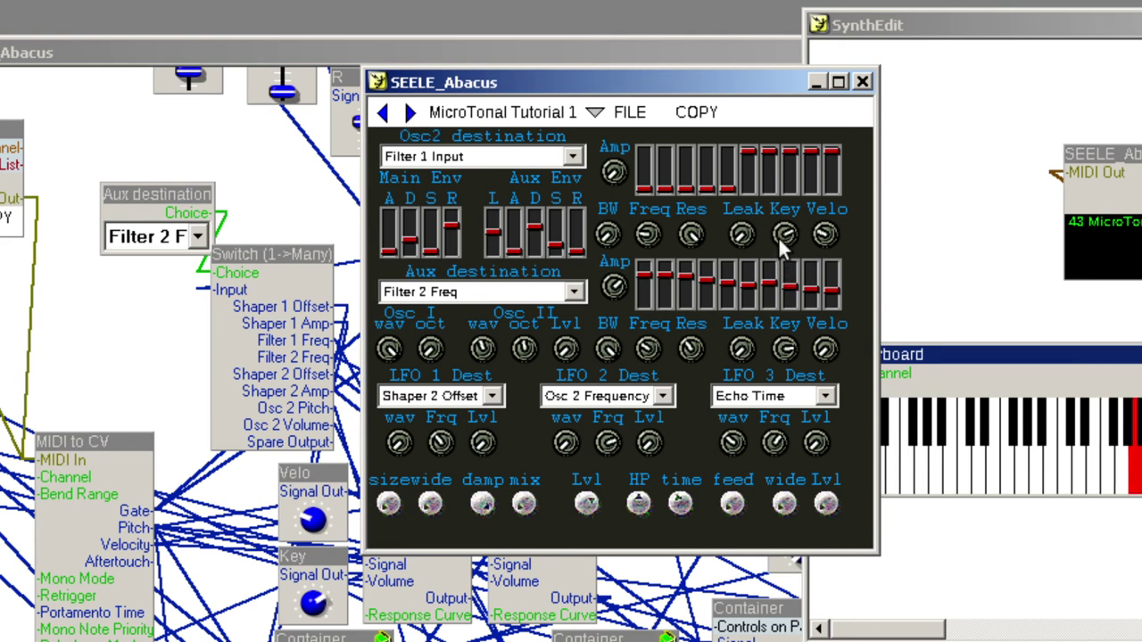
mouse_move(785, 233)
left_mouse_down()
mouse_move(797, 265)
mouse_move(787, 250)
left_mouse_up()
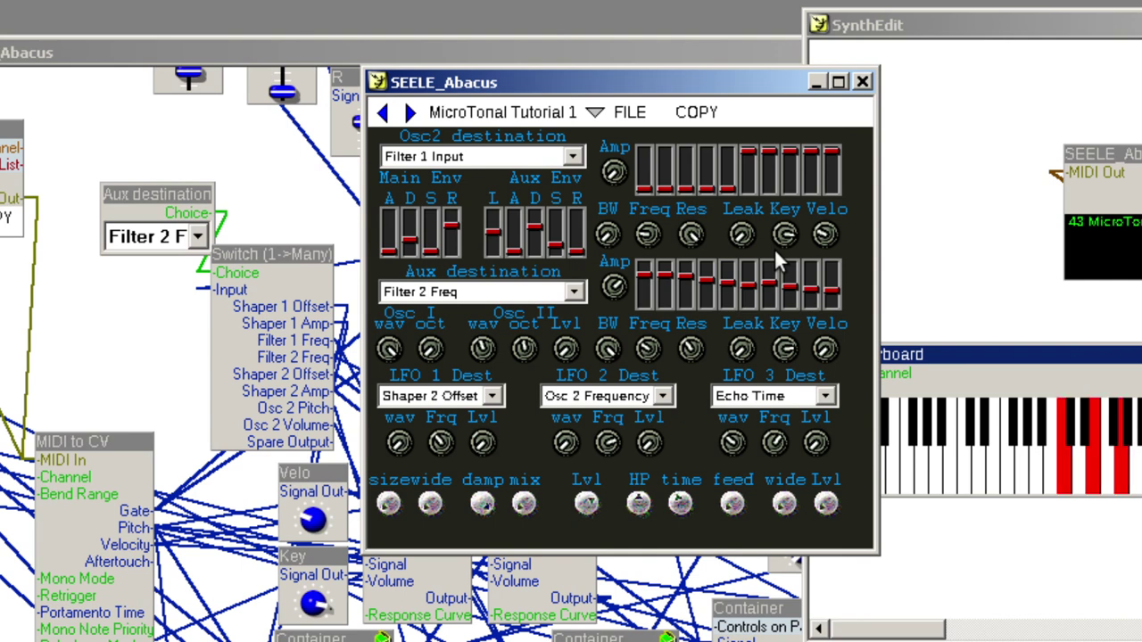
Step through MicroTonal Tutorial 2 to MicroTonal Tutorial 3 and raise its main envelope attack to about mid-range
left_click(410, 113)
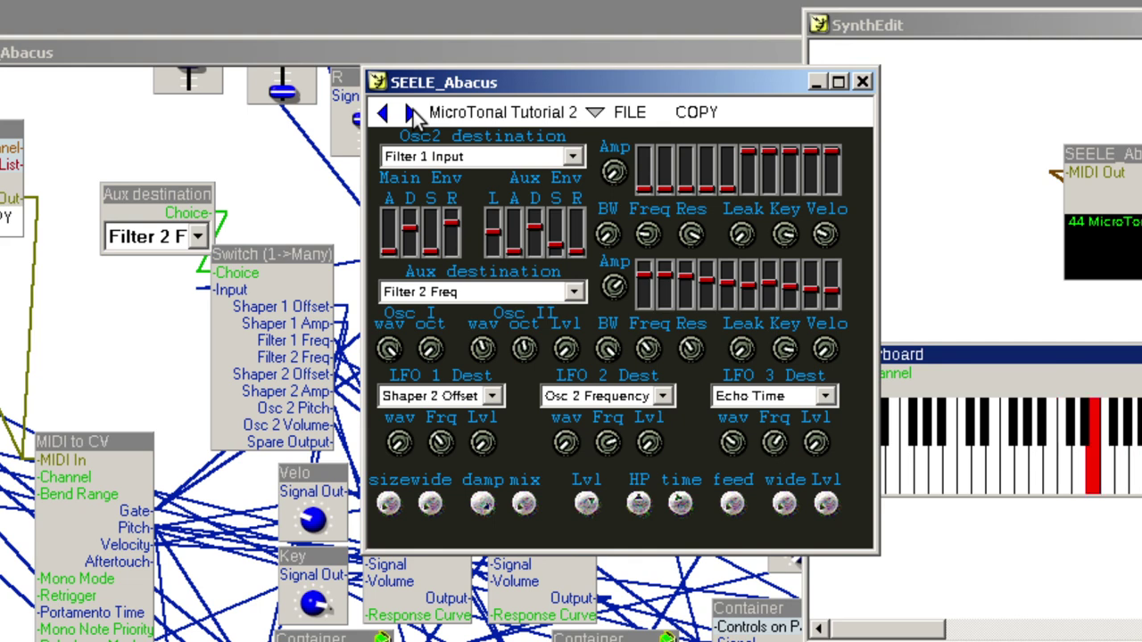
left_click(410, 113)
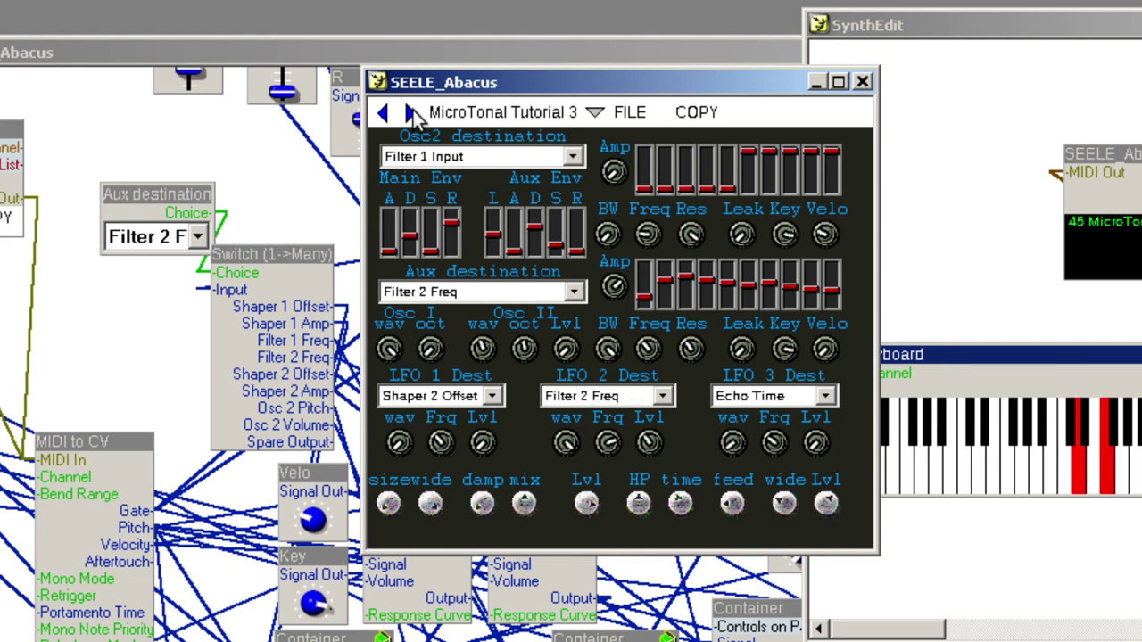
left_click_drag(391, 253, 390, 234)
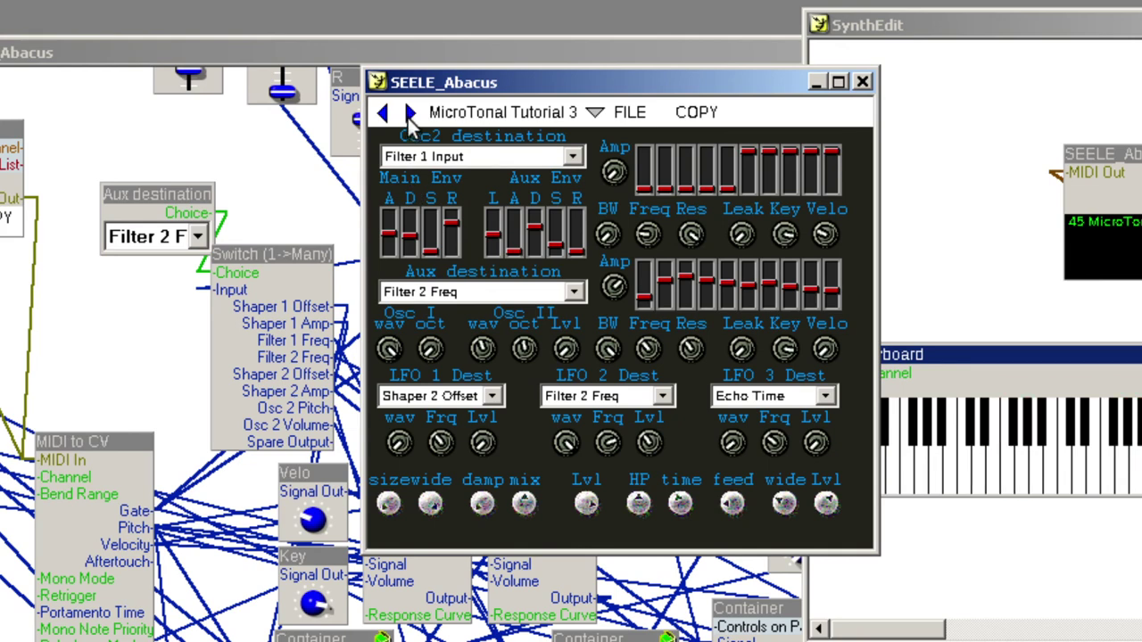
Step through Weird Dub Noise to Weird Dub Noise 2 and lower its main envelope release to near minimum
left_click(409, 112)
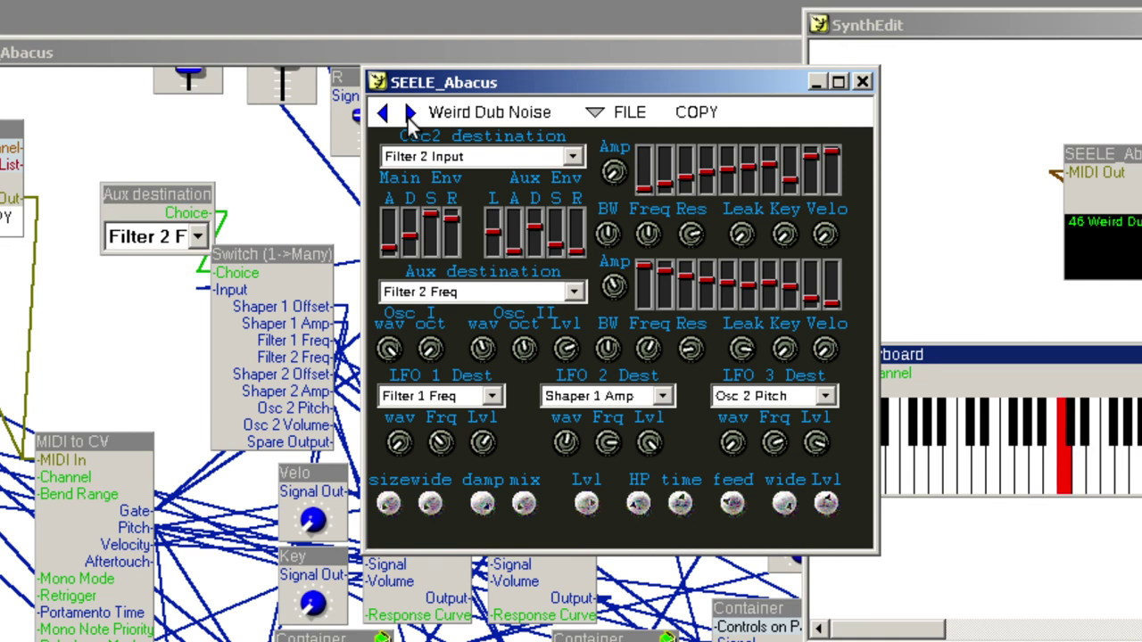
left_click(410, 113)
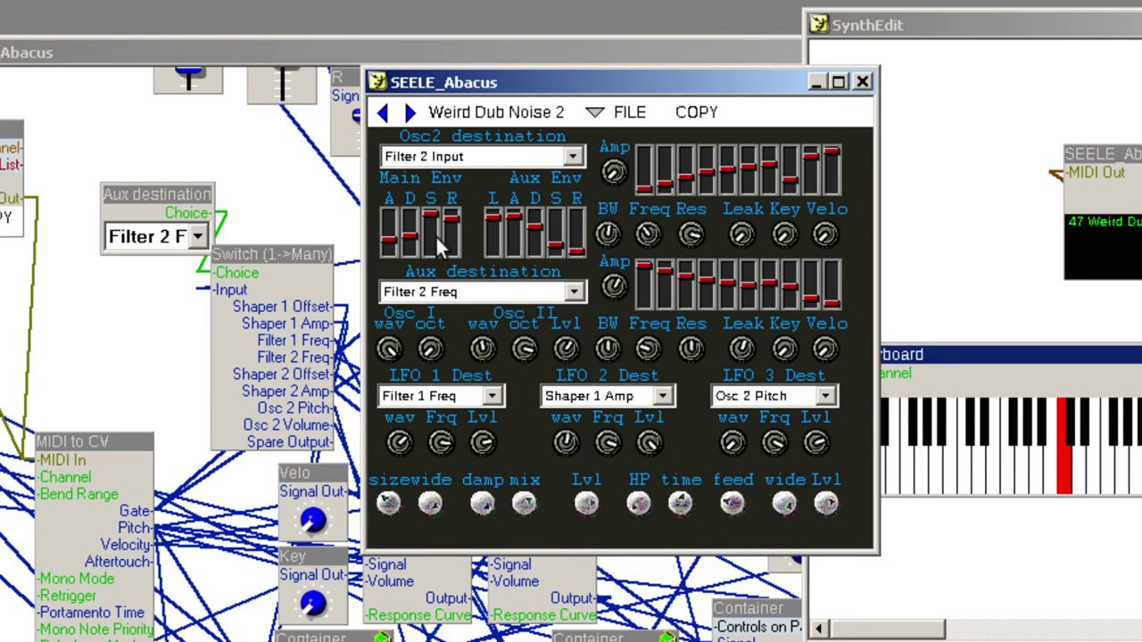
left_click_drag(451, 220, 457, 230)
left_click_drag(453, 235, 459, 251)
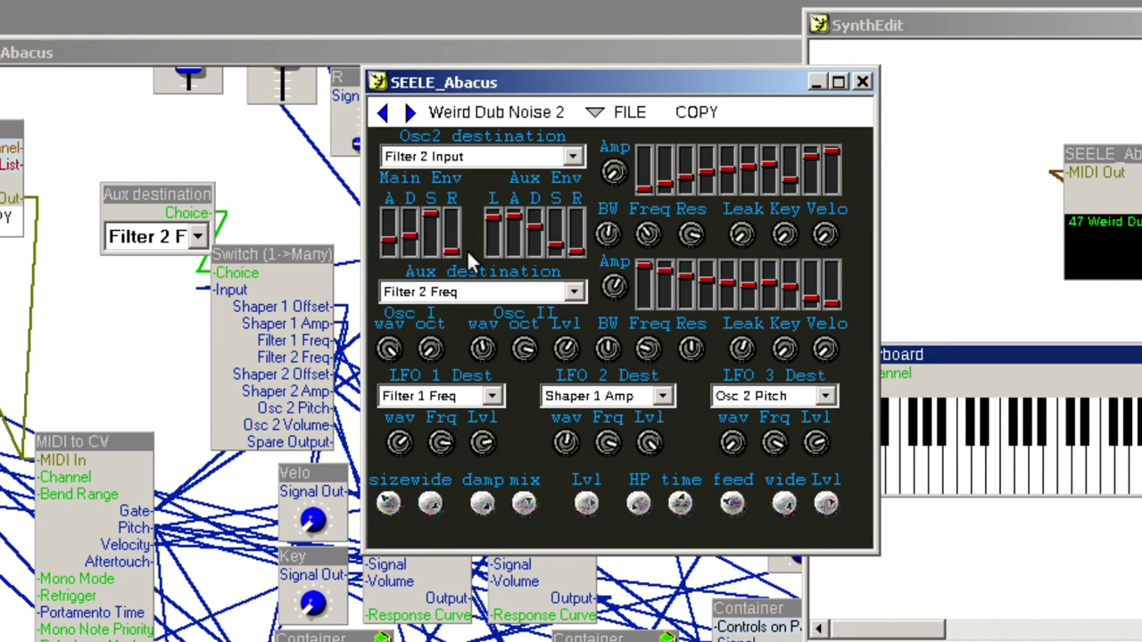
Step through Weird Dub Noise 3 to Patch 49 and bring the keyboard window into focus
left_click(410, 112)
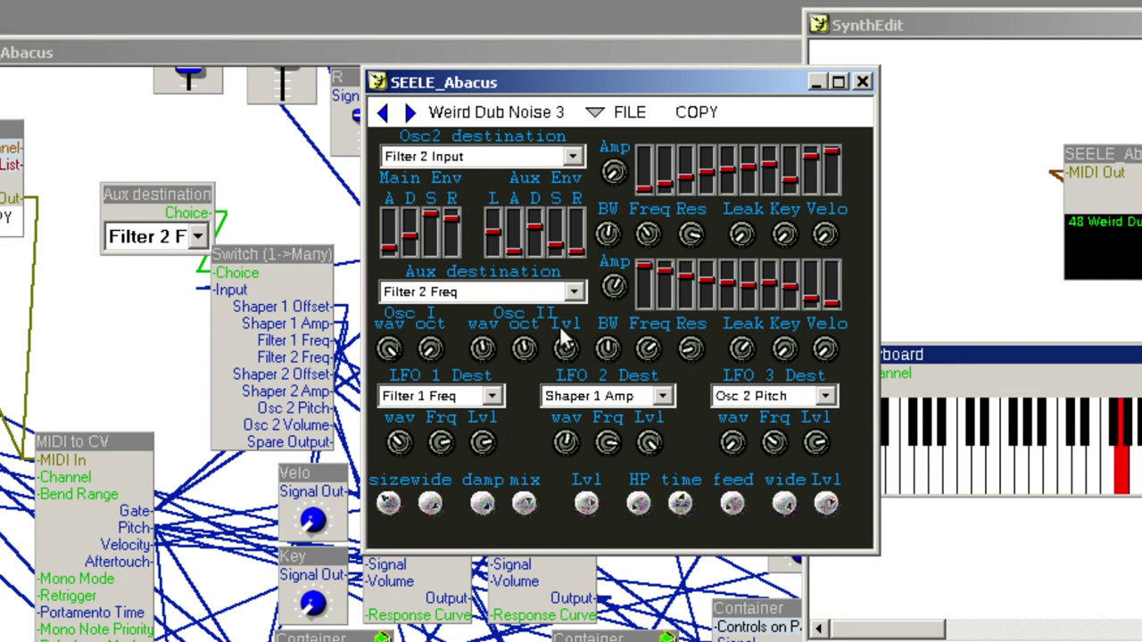
left_click(409, 112)
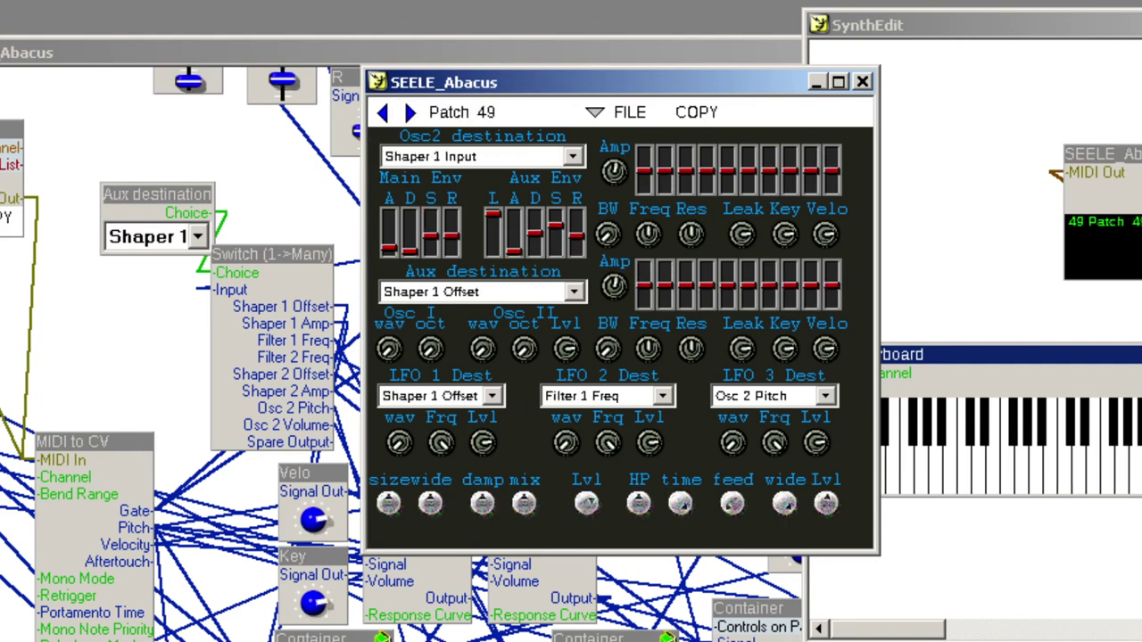
left_click(960, 356)
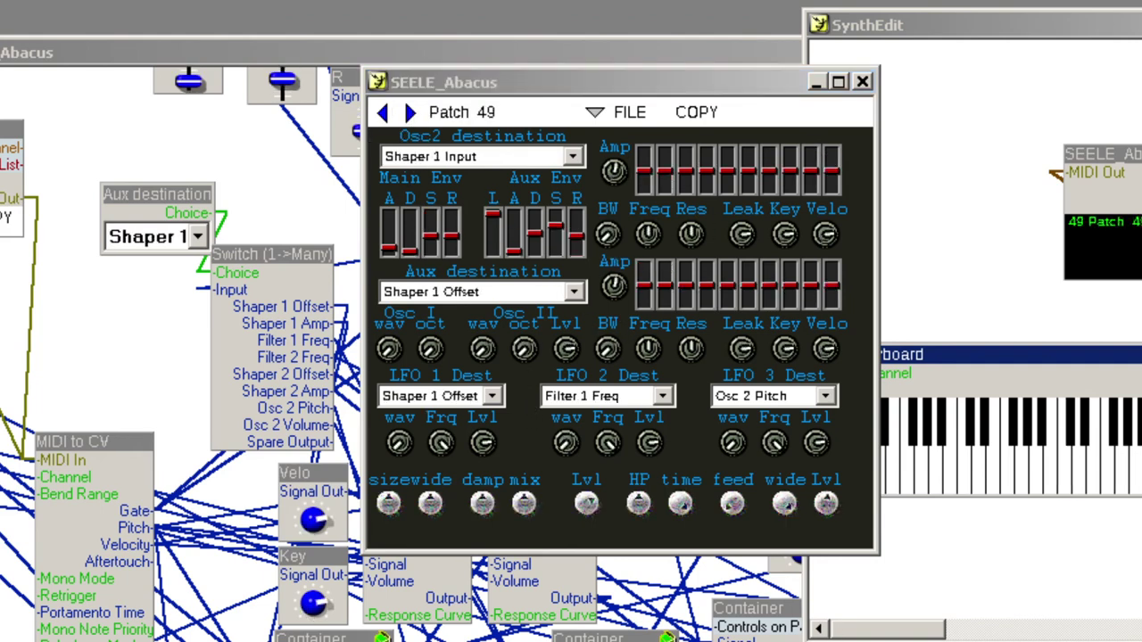